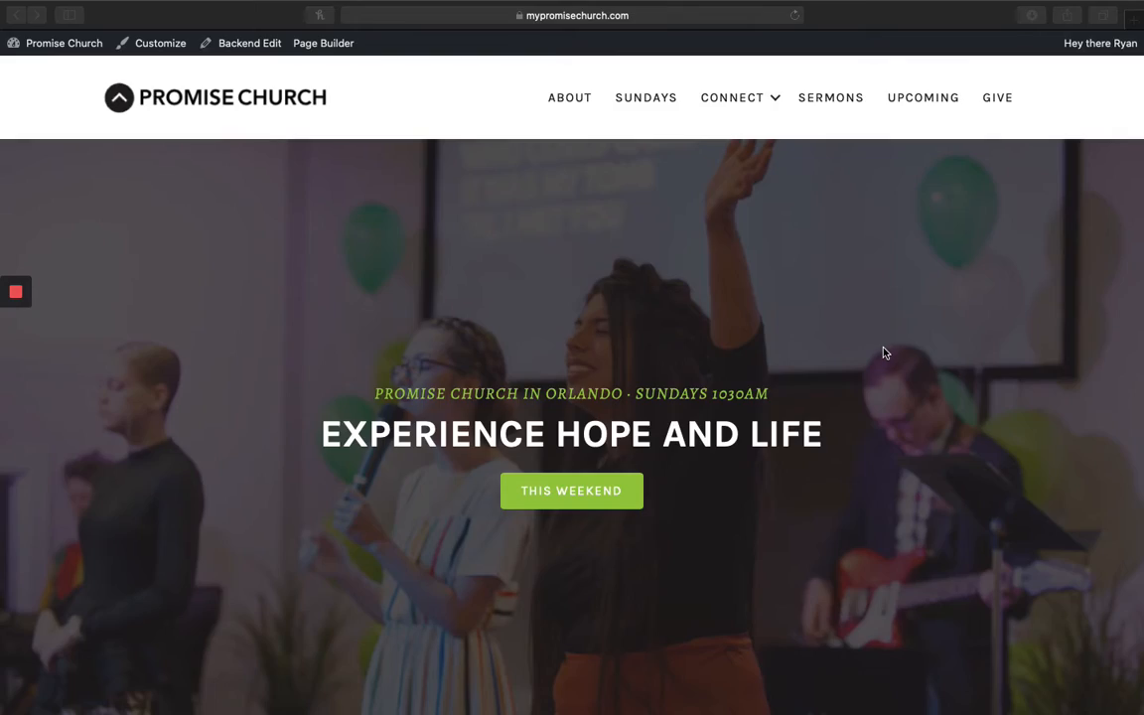
Look over the church's home page and open its Sermons page to browse the listed sermons
scroll(885, 353, down, 15)
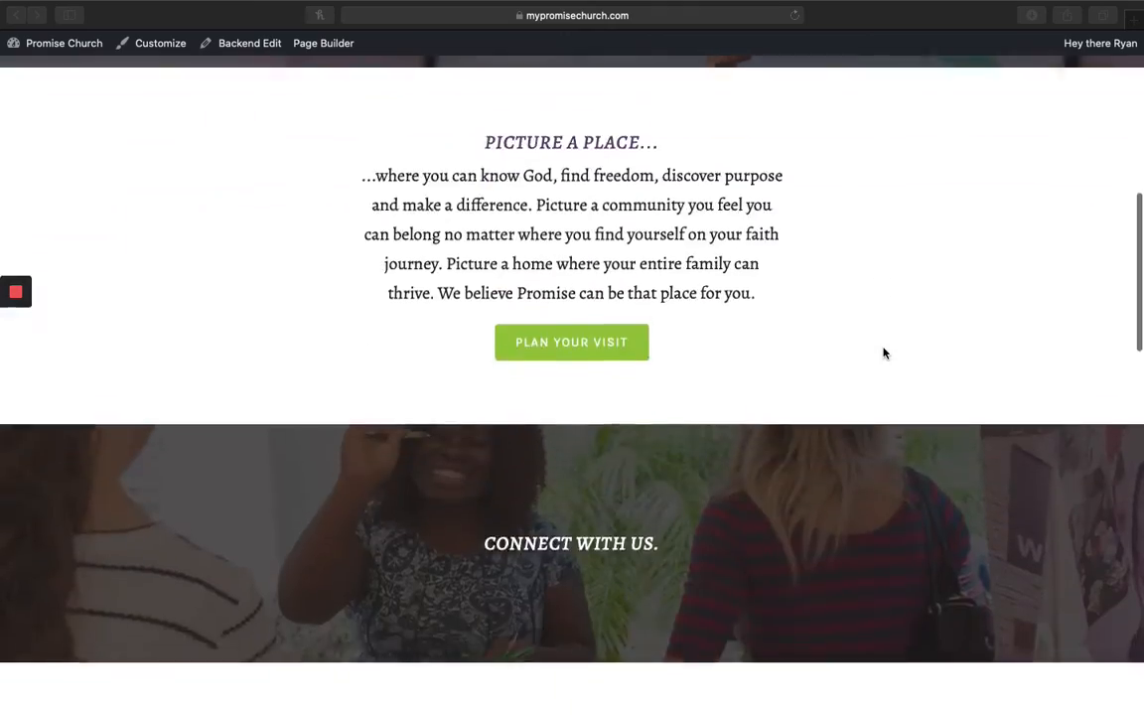
scroll(885, 352, down, 5)
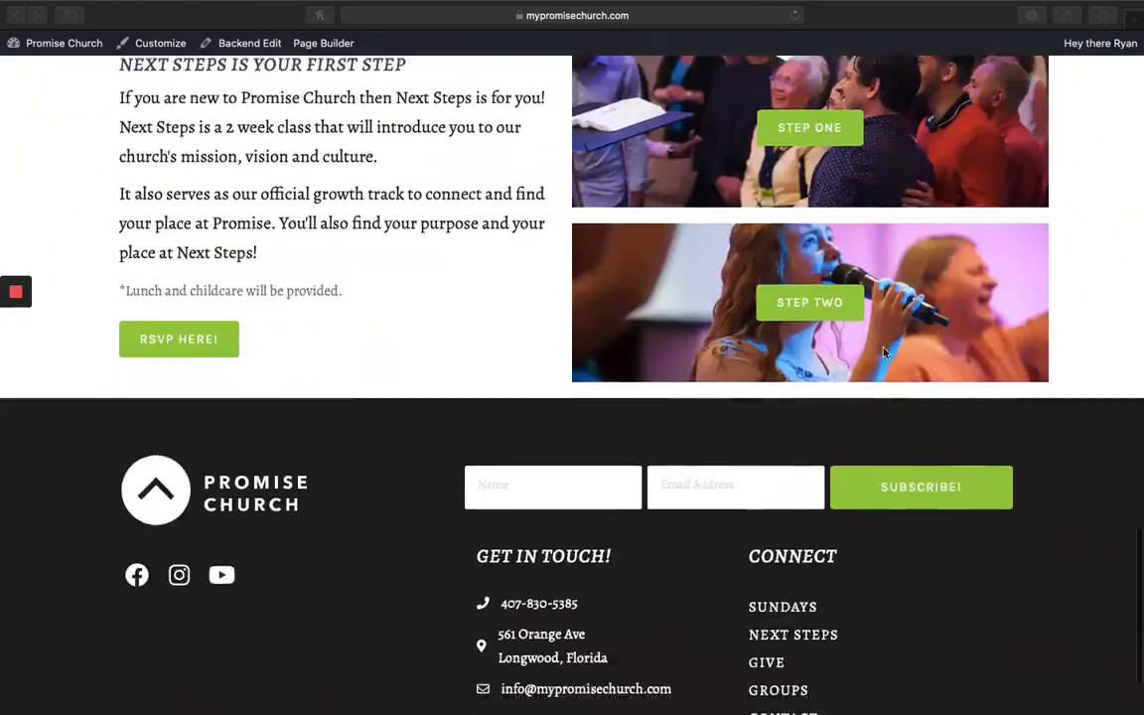
scroll(885, 353, up, 20)
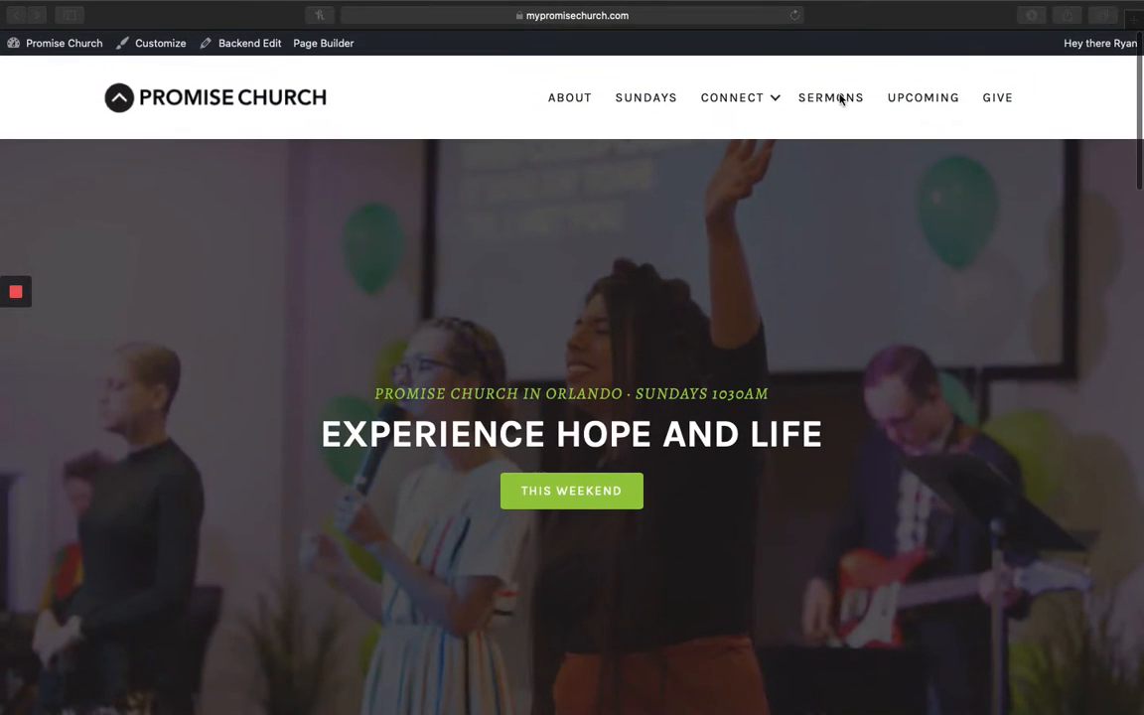
click(826, 120)
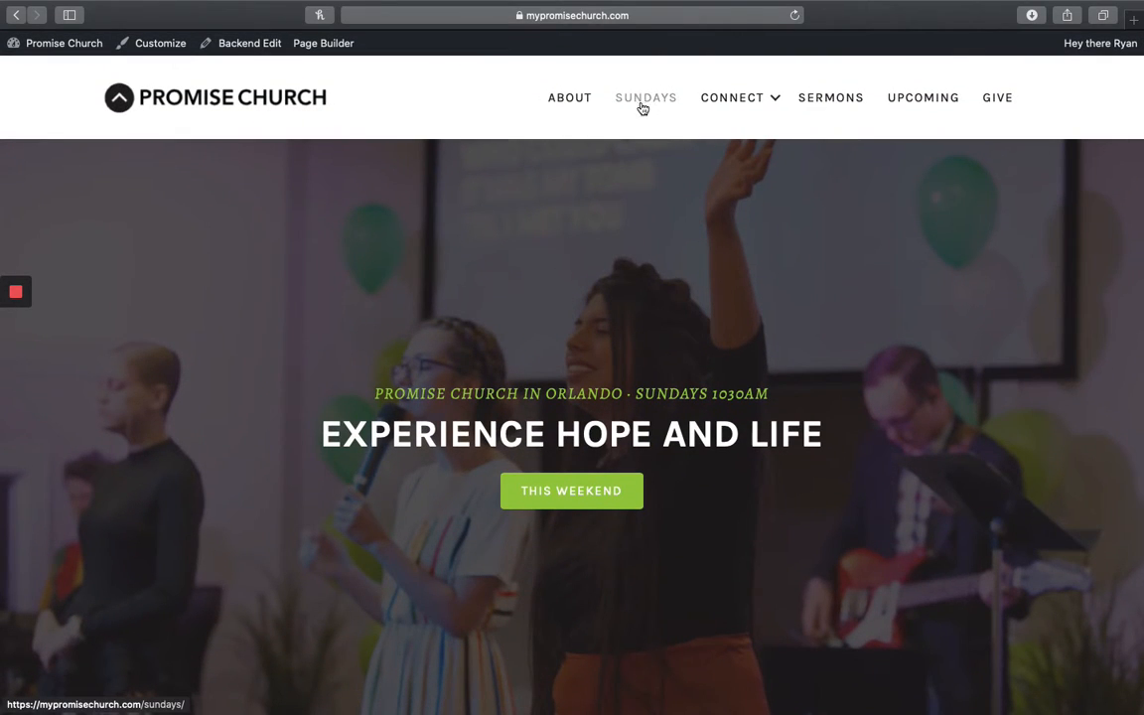
click(828, 94)
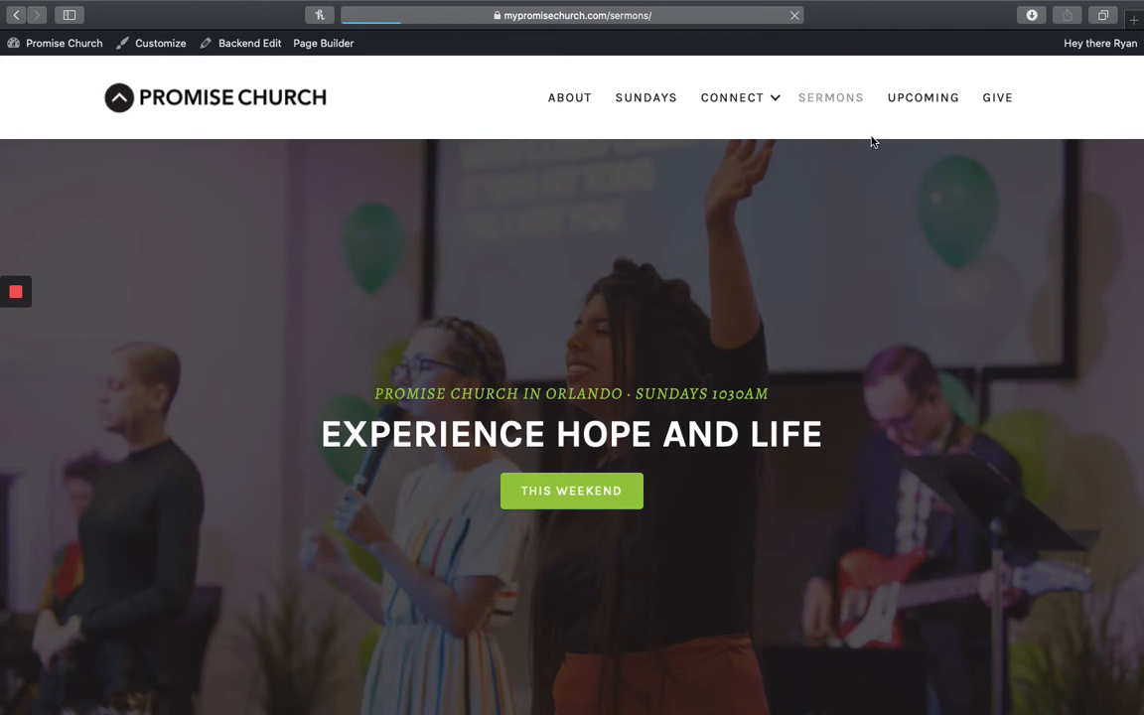
scroll(684, 248, down, 10)
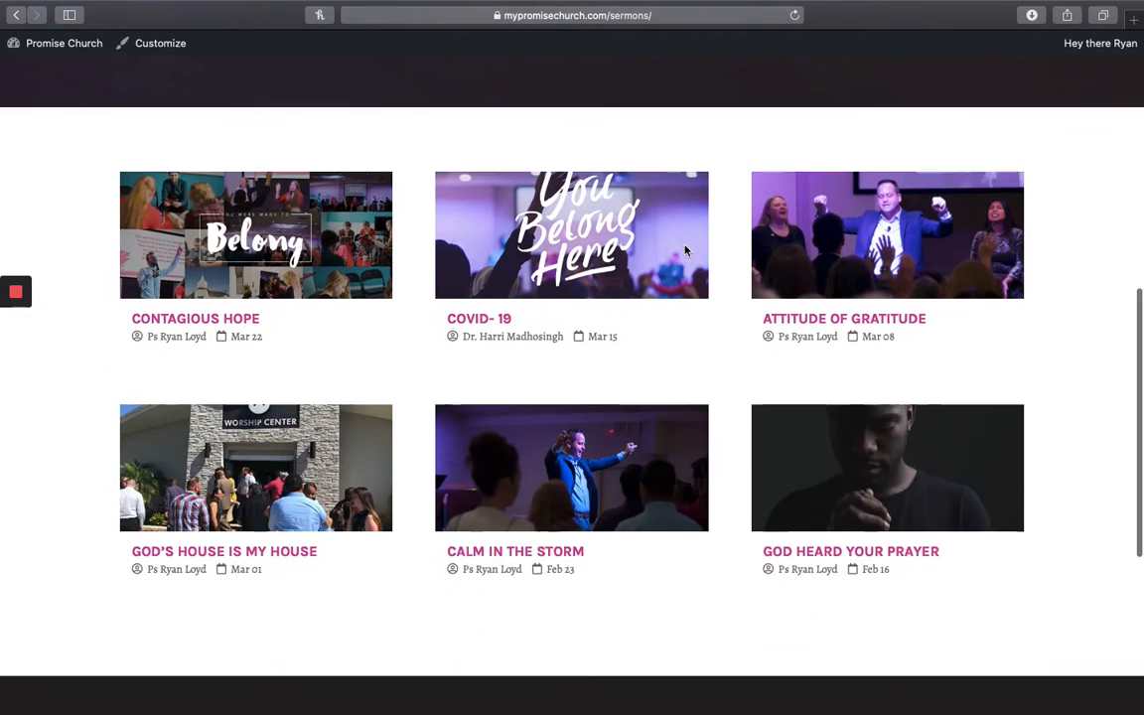
scroll(685, 251, down, 2)
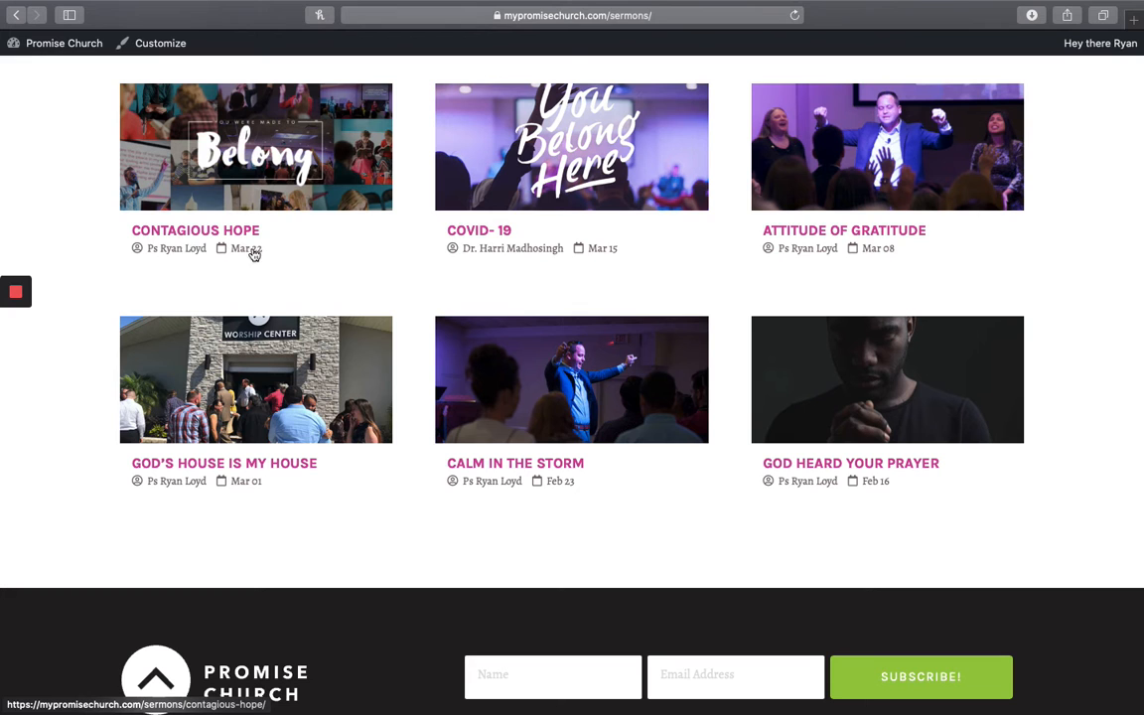
View the Contagious Hope and COVID-19 sermon pages and return to the Sermons page
click(238, 189)
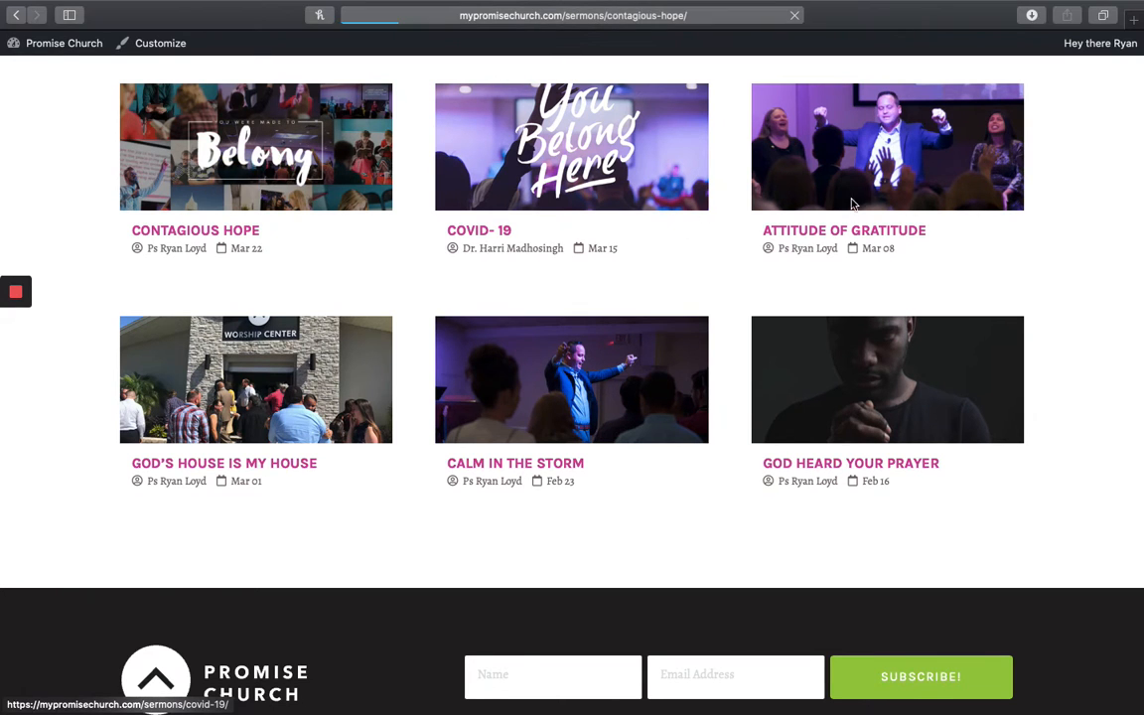
scroll(633, 437, down, 1)
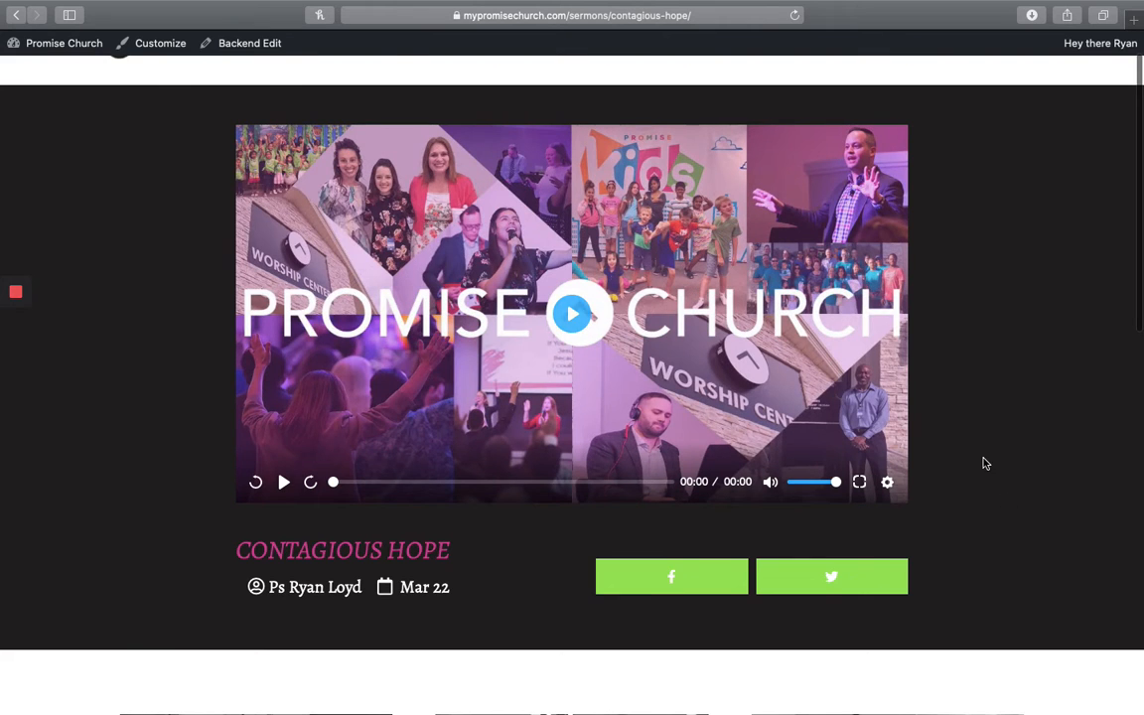
key(super+bracketleft)
click(506, 128)
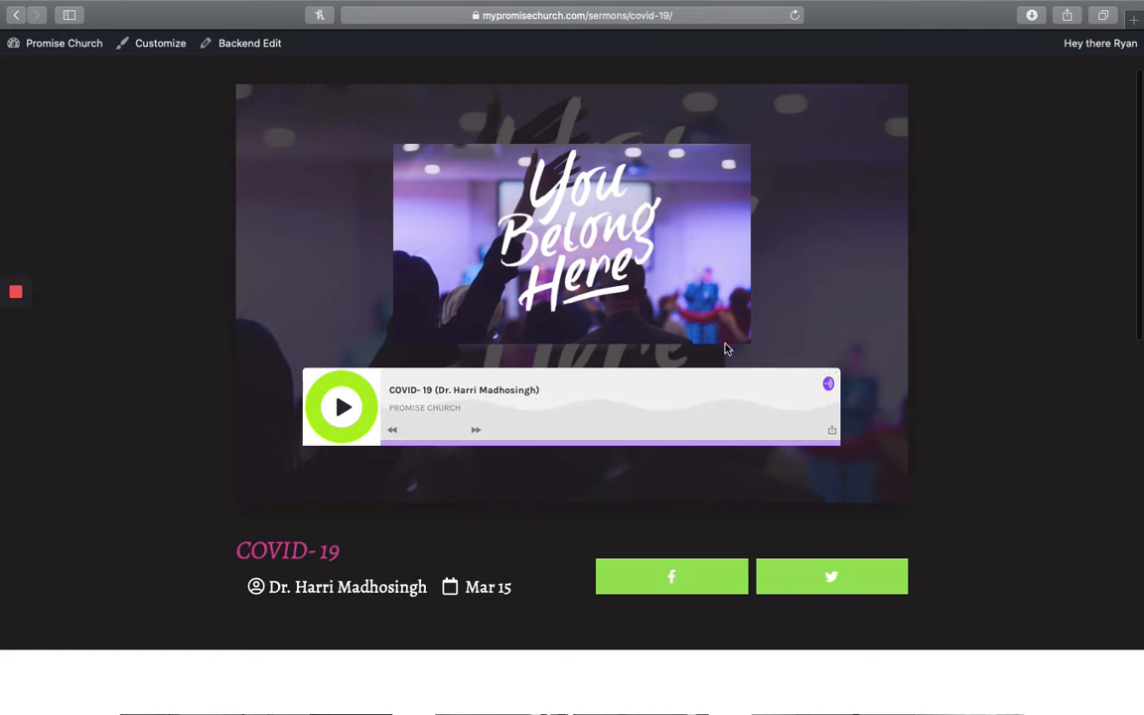
scroll(871, 281, up, 2)
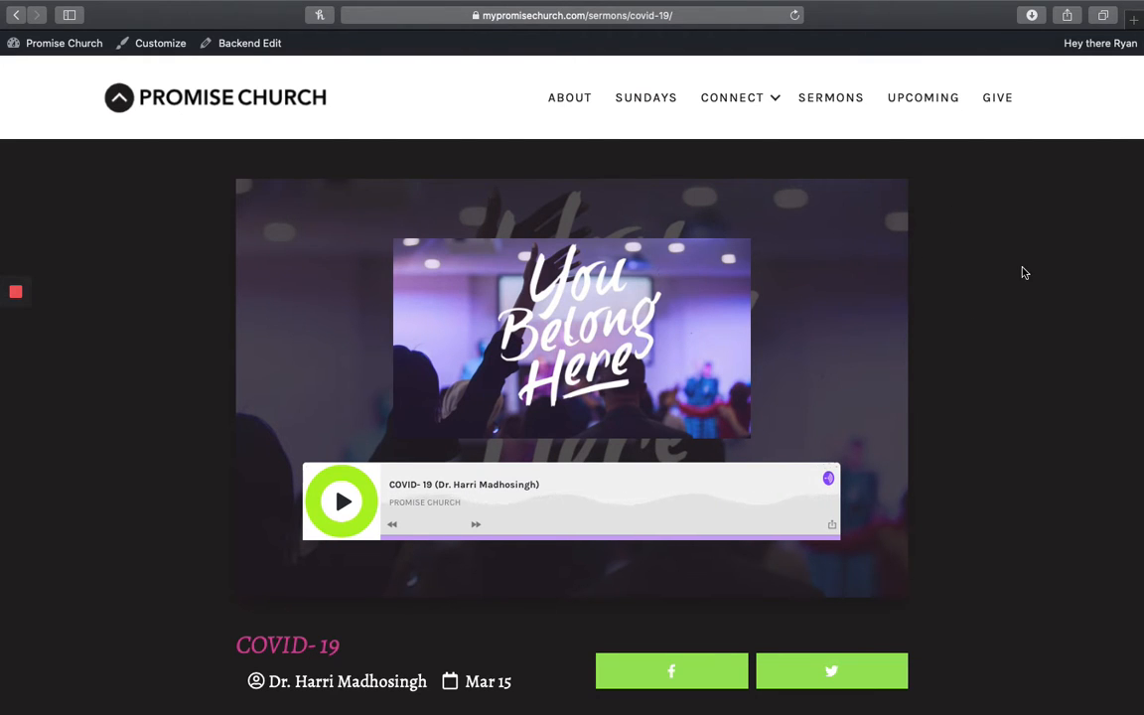
scroll(1024, 273, left, 5)
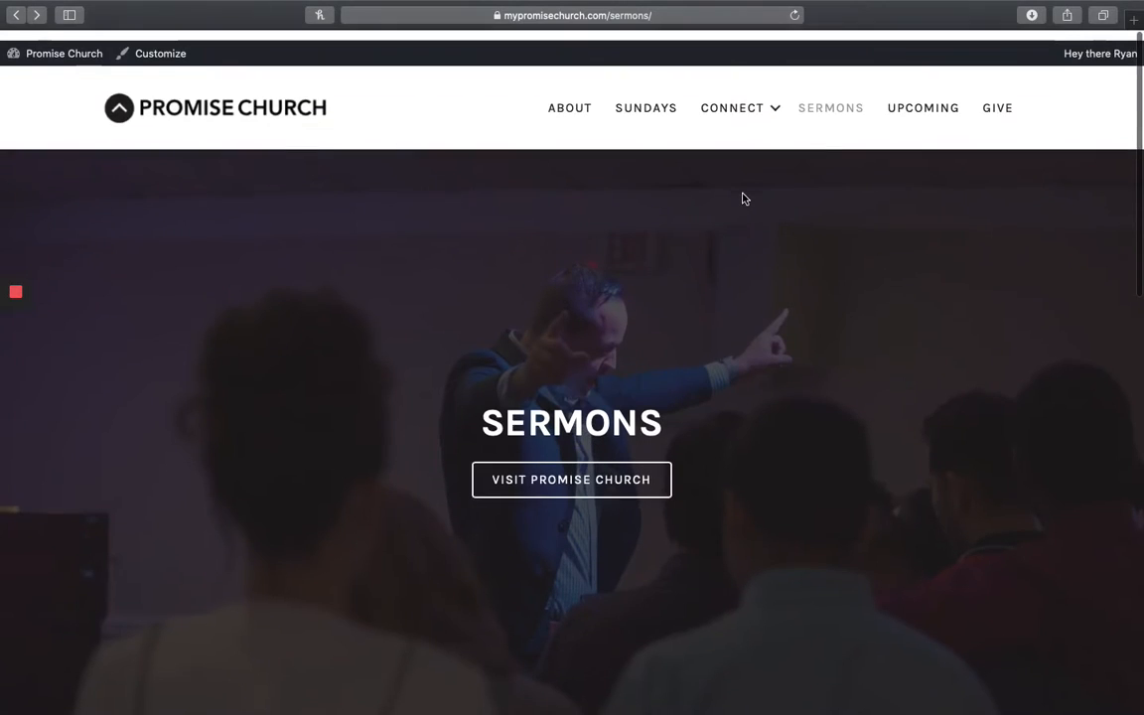
Open the website's admin dashboard and bring up the list of all sermons
click(59, 43)
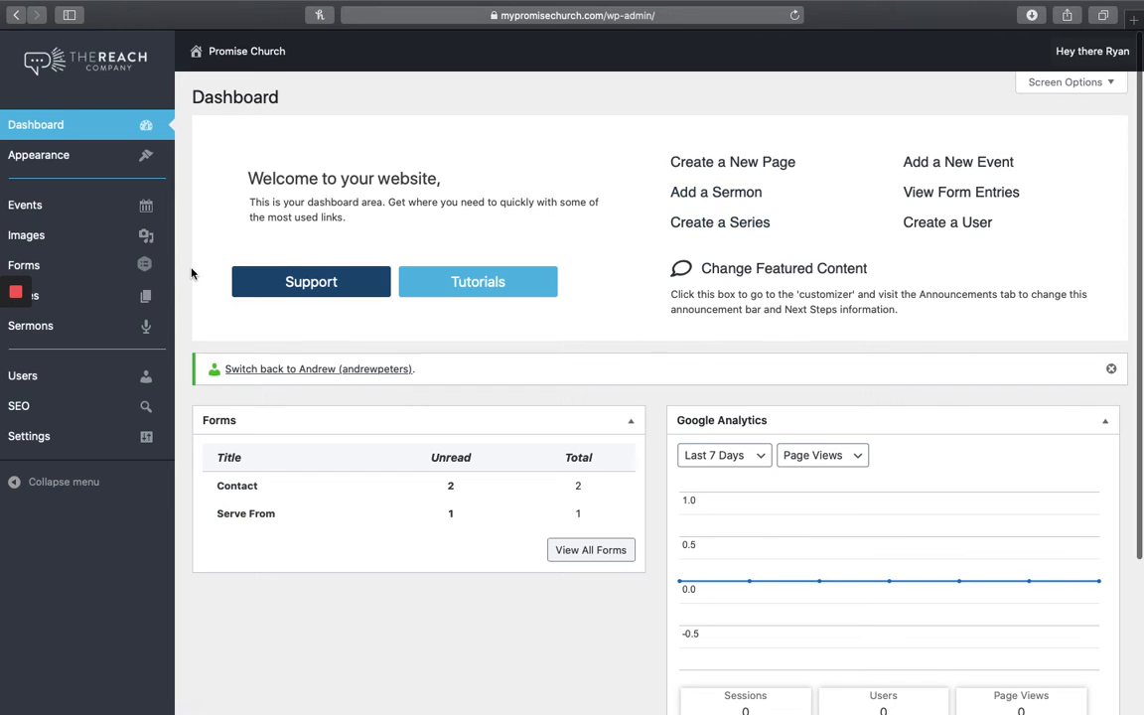
mouse_move(139, 328)
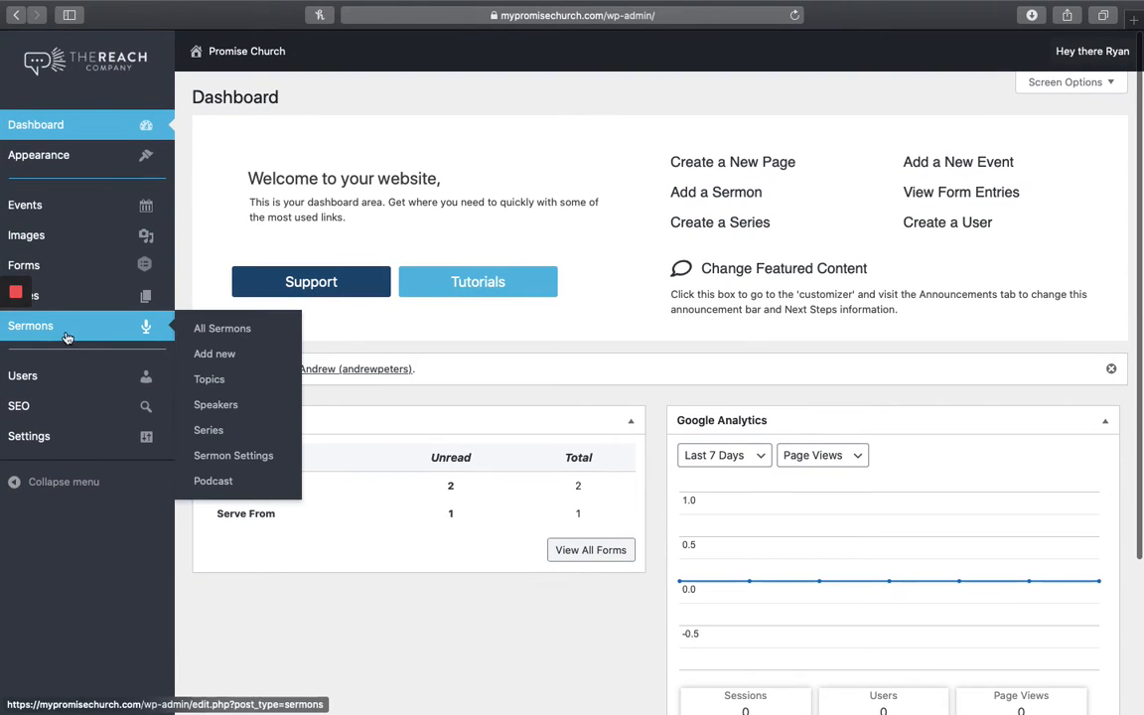
click(230, 336)
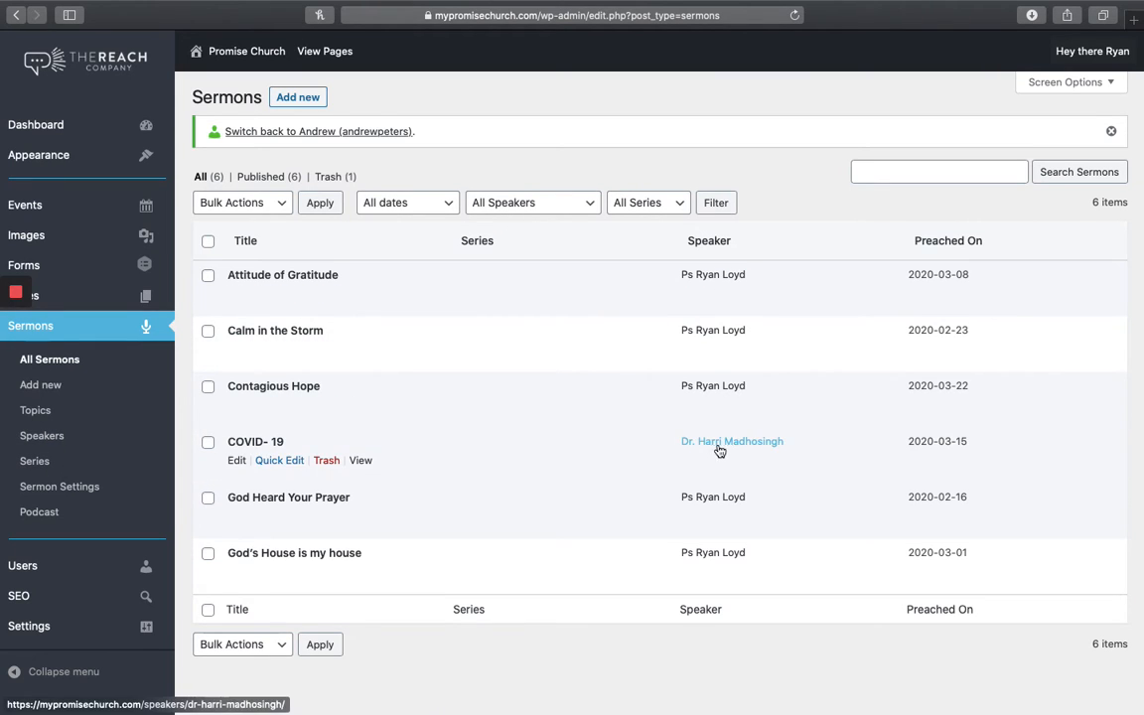
Open the sermon Speakers page and examine the form for adding a new speaker
click(46, 436)
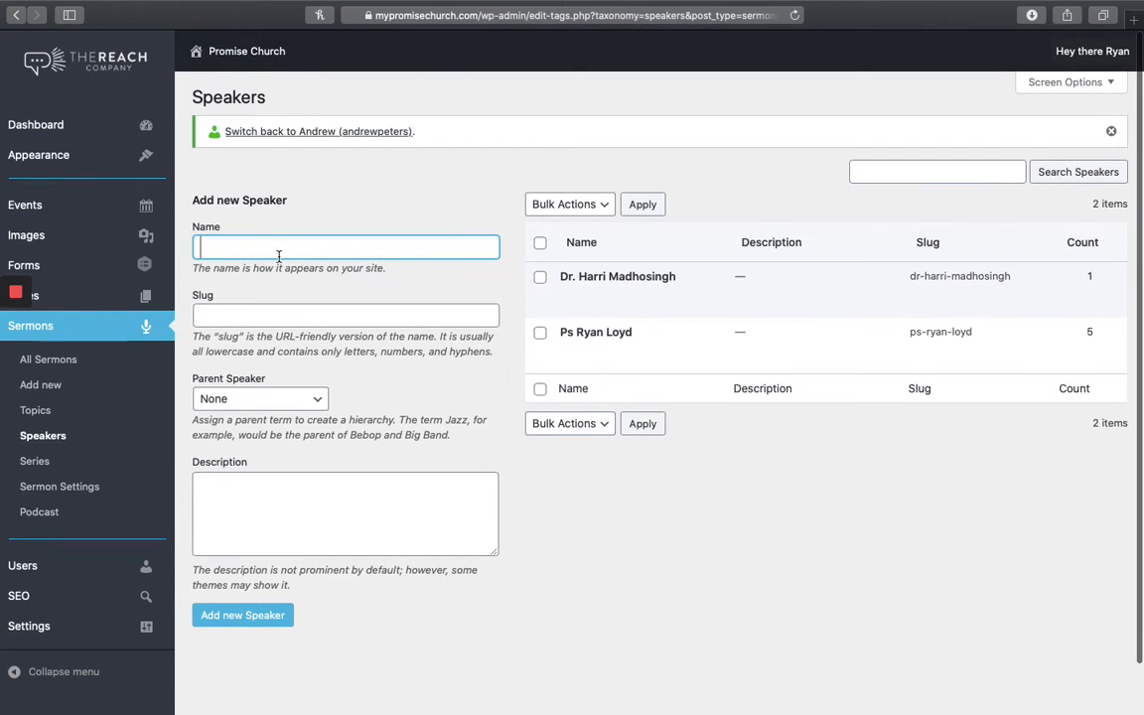
click(218, 248)
Open the Series page and examine the new-series form, including the media library for the series image
click(60, 461)
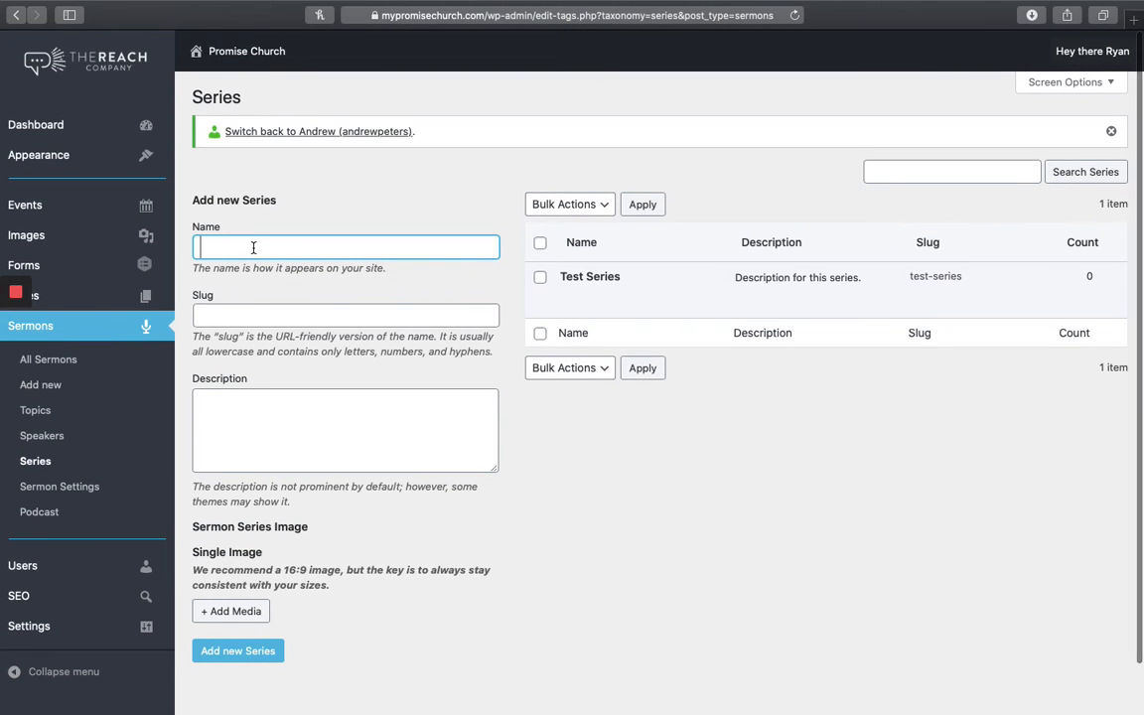
click(257, 246)
click(224, 411)
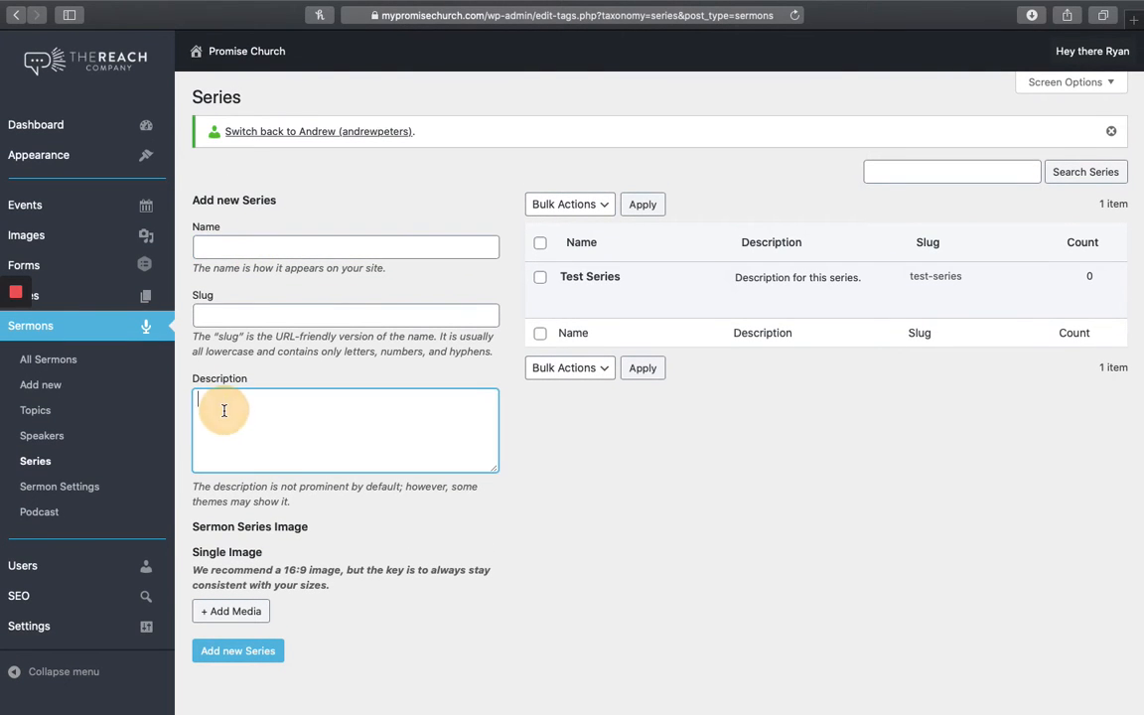
scroll(556, 491, down, 2)
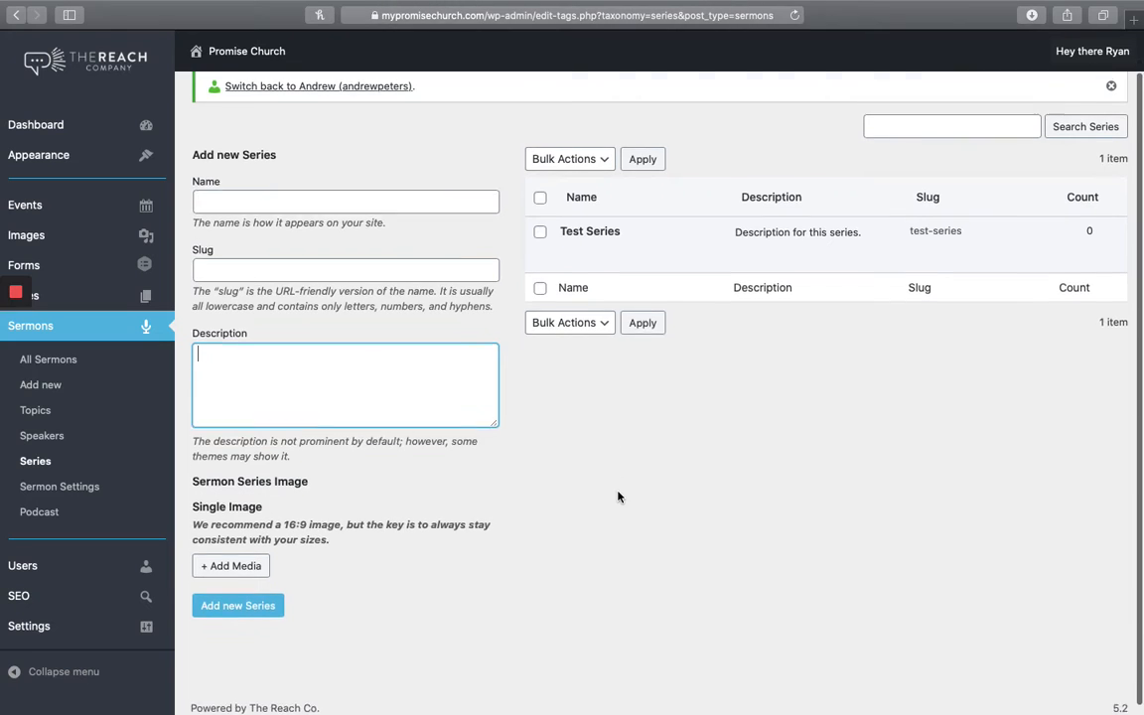
click(231, 566)
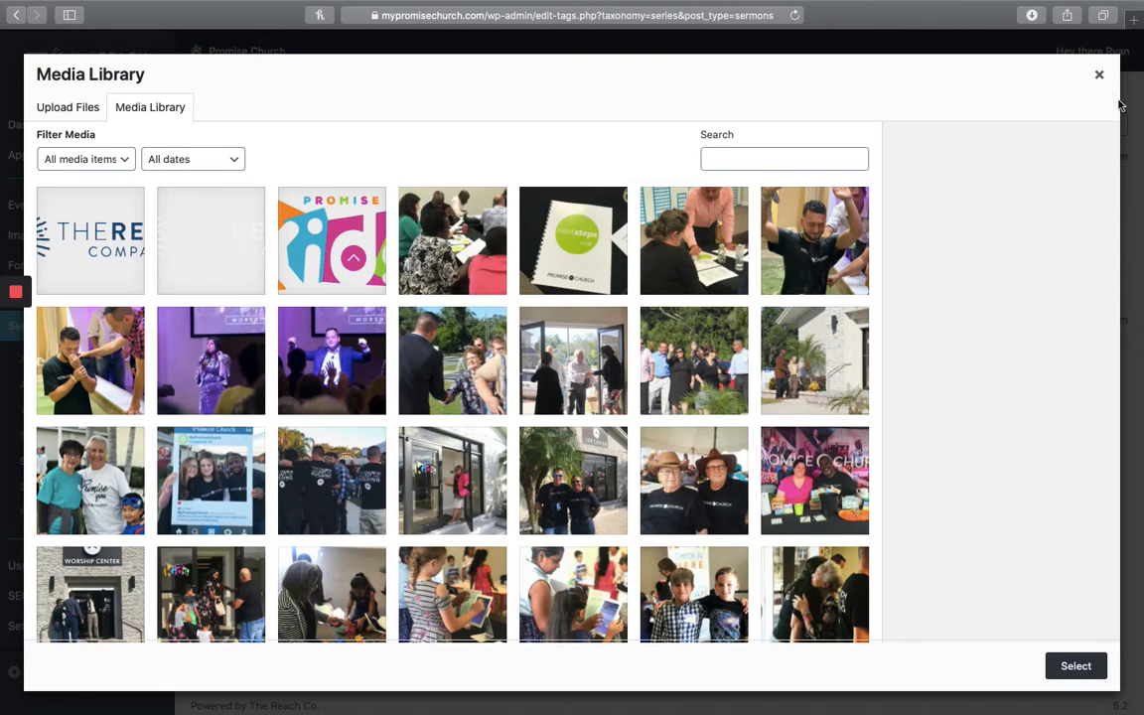
click(1100, 75)
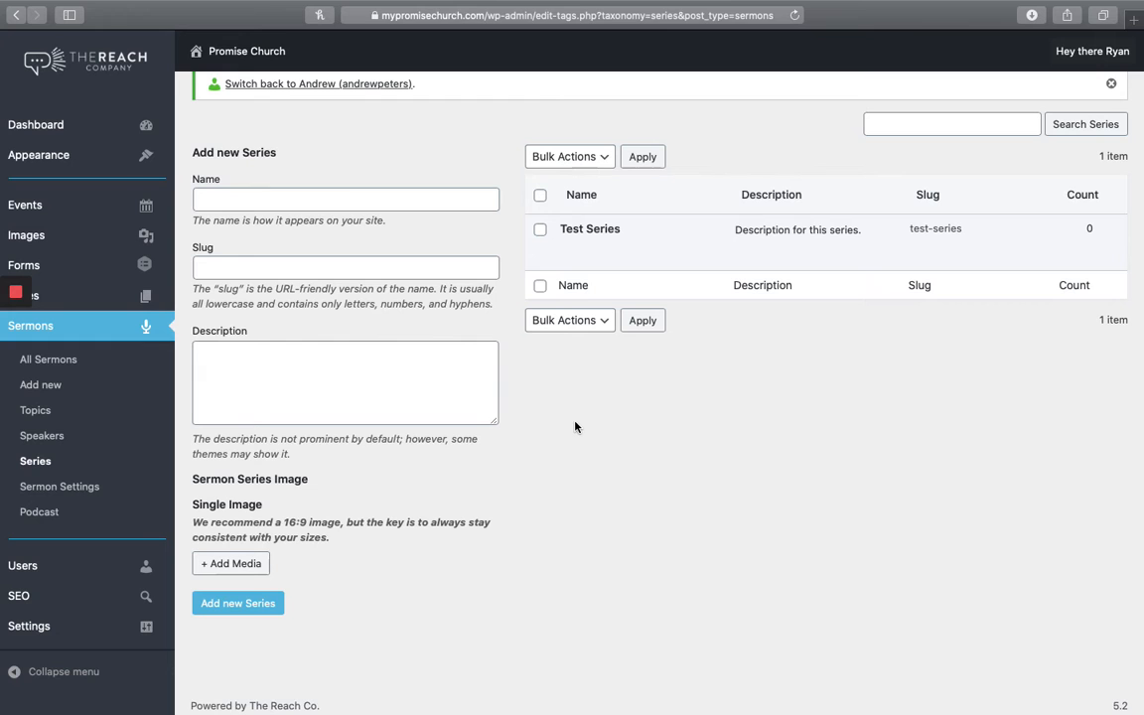
scroll(556, 447, up, 1)
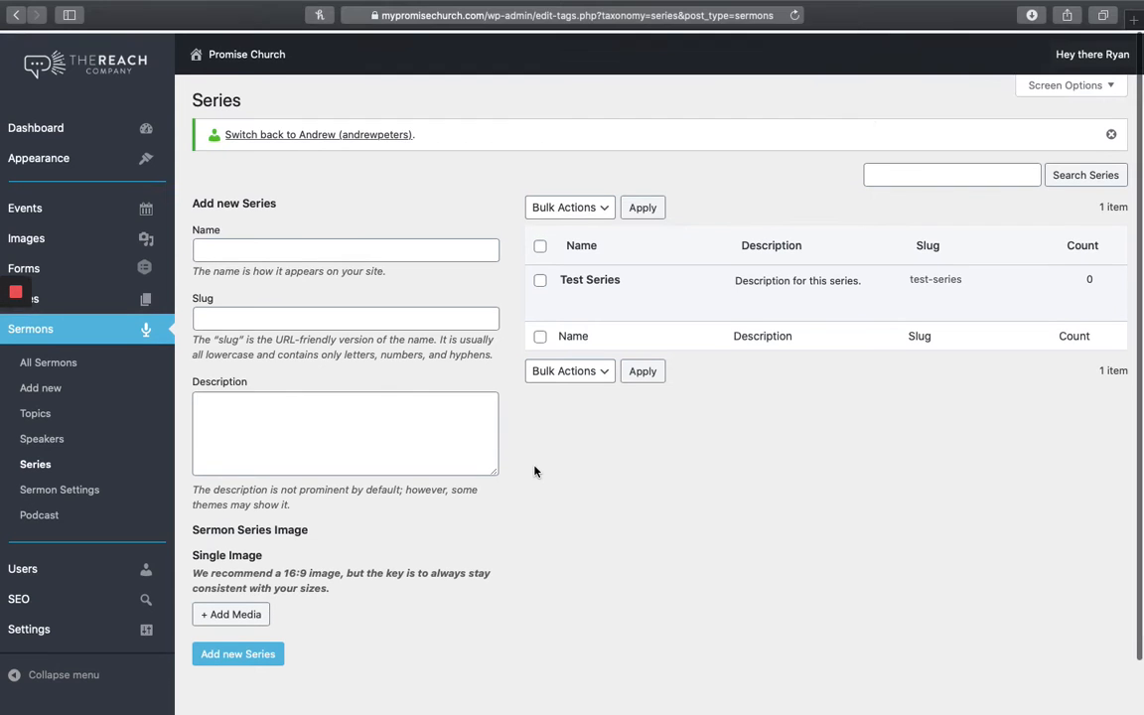
Go back to the list of all sermons and briefly open the form for a new sermon
click(40, 364)
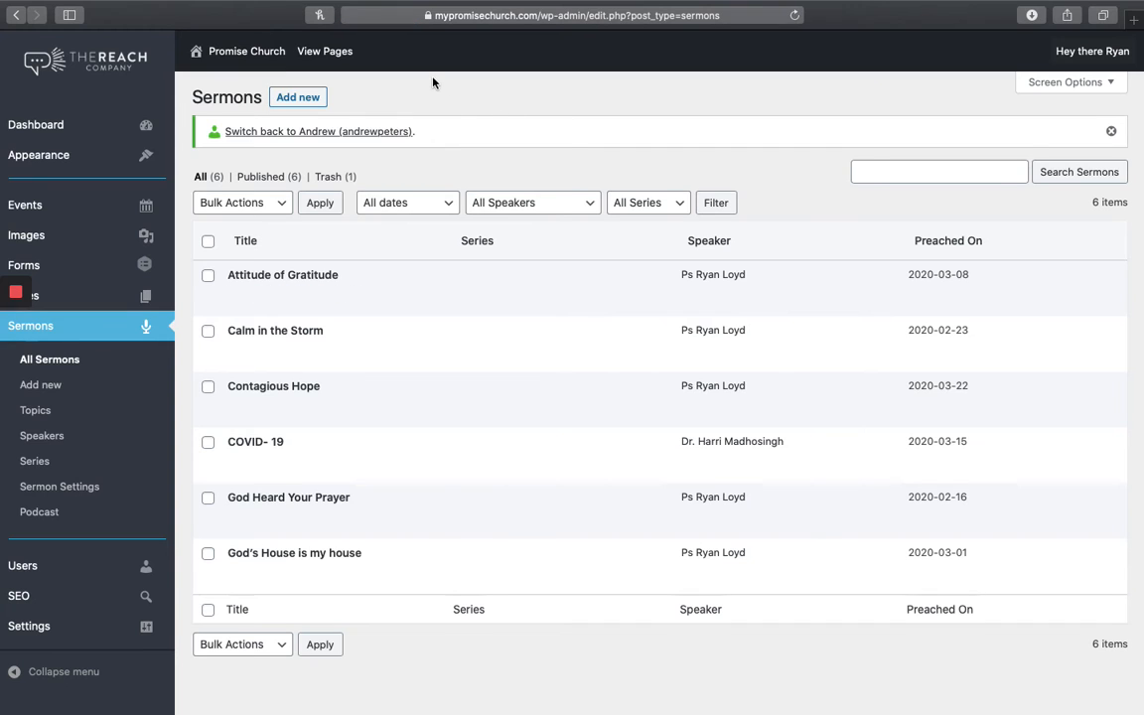
click(303, 96)
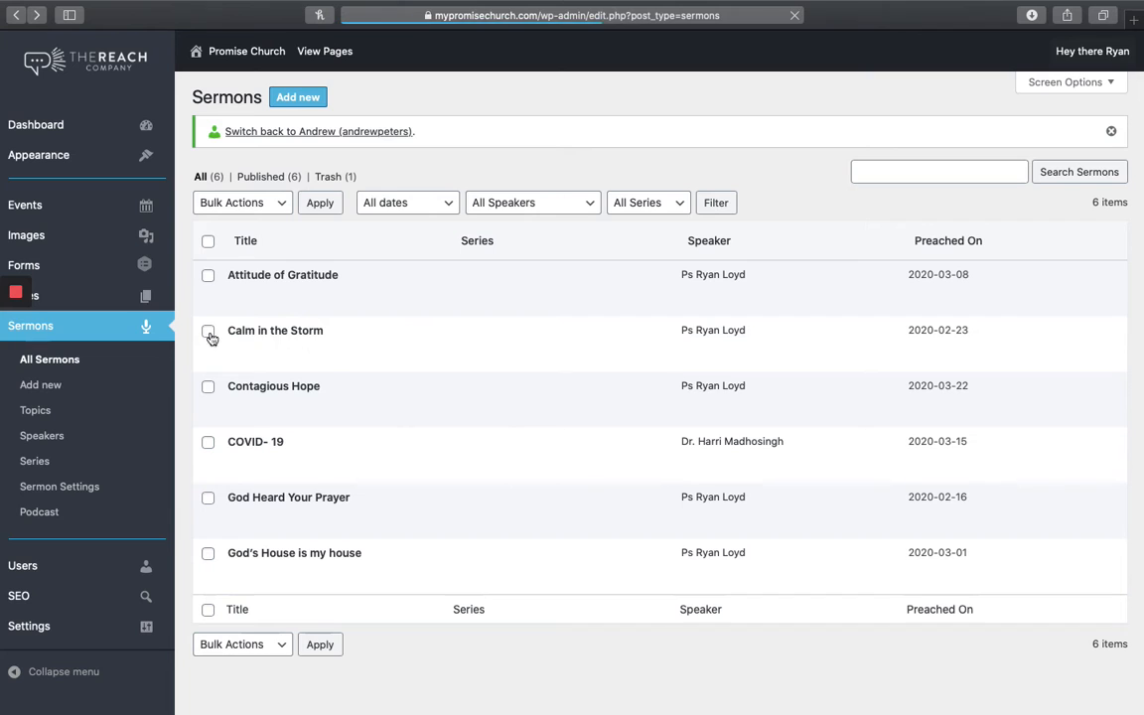
mouse_move(371, 288)
Open the Attitude of Gratitude sermon for editing and examine its podcast embed and Video URL media options
click(241, 282)
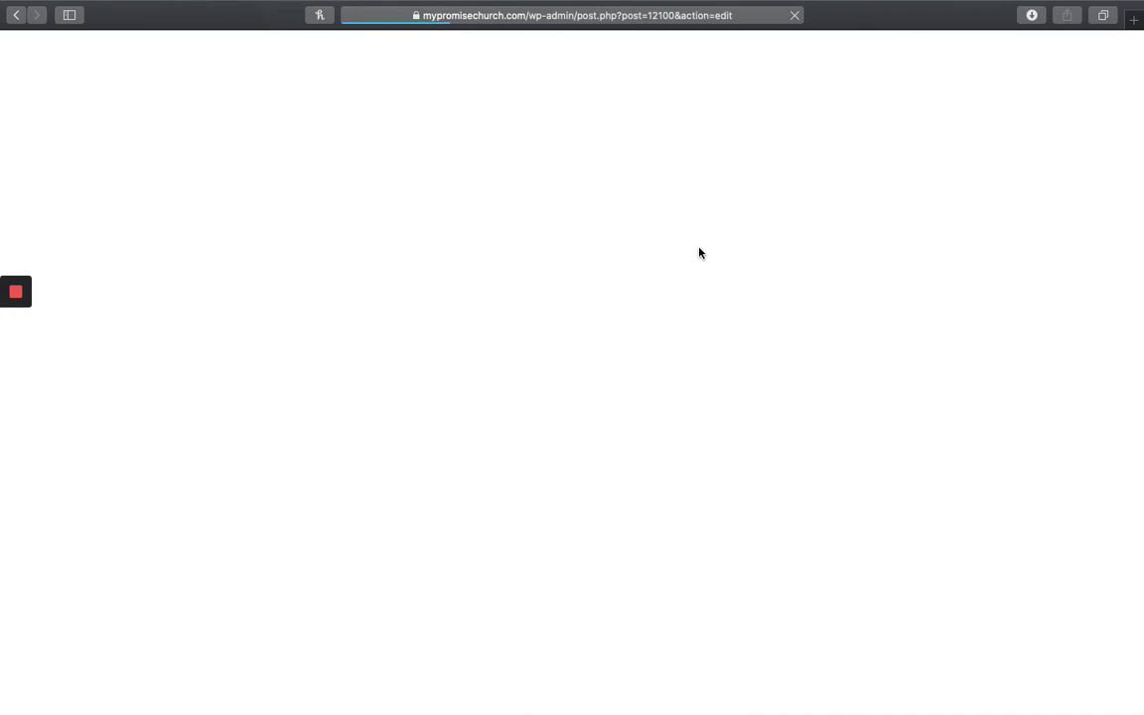
scroll(646, 258, down, 3)
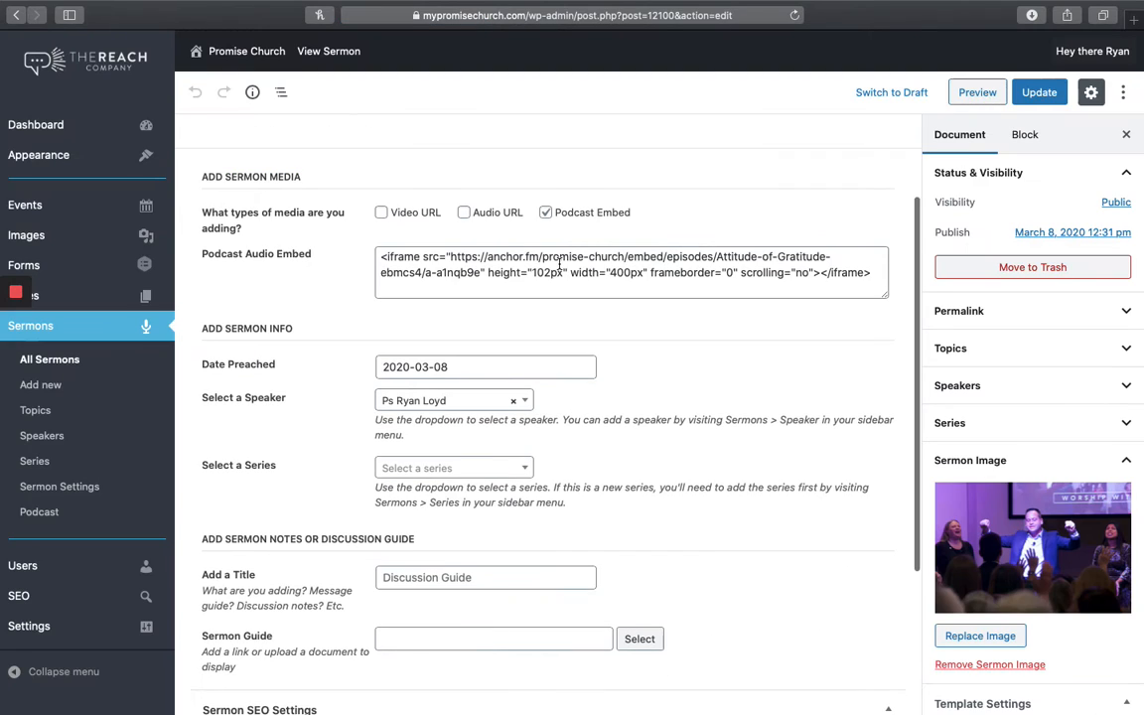
click(560, 263)
click(384, 205)
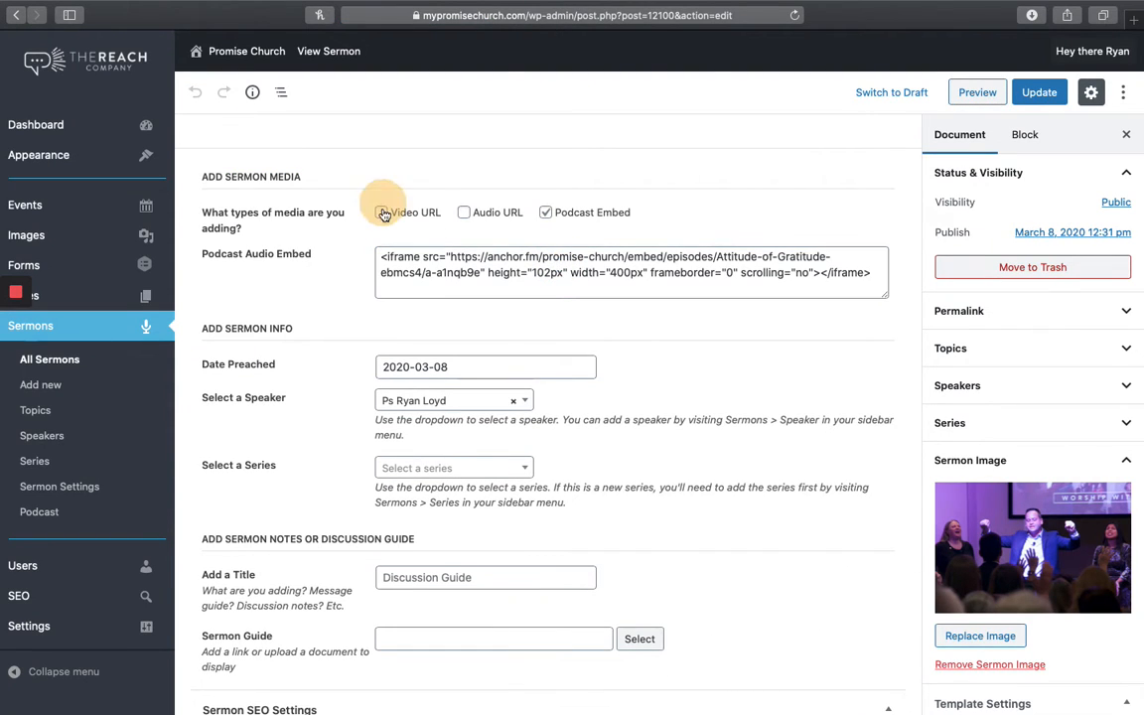
click(382, 211)
click(386, 215)
scroll(389, 219, left, 2)
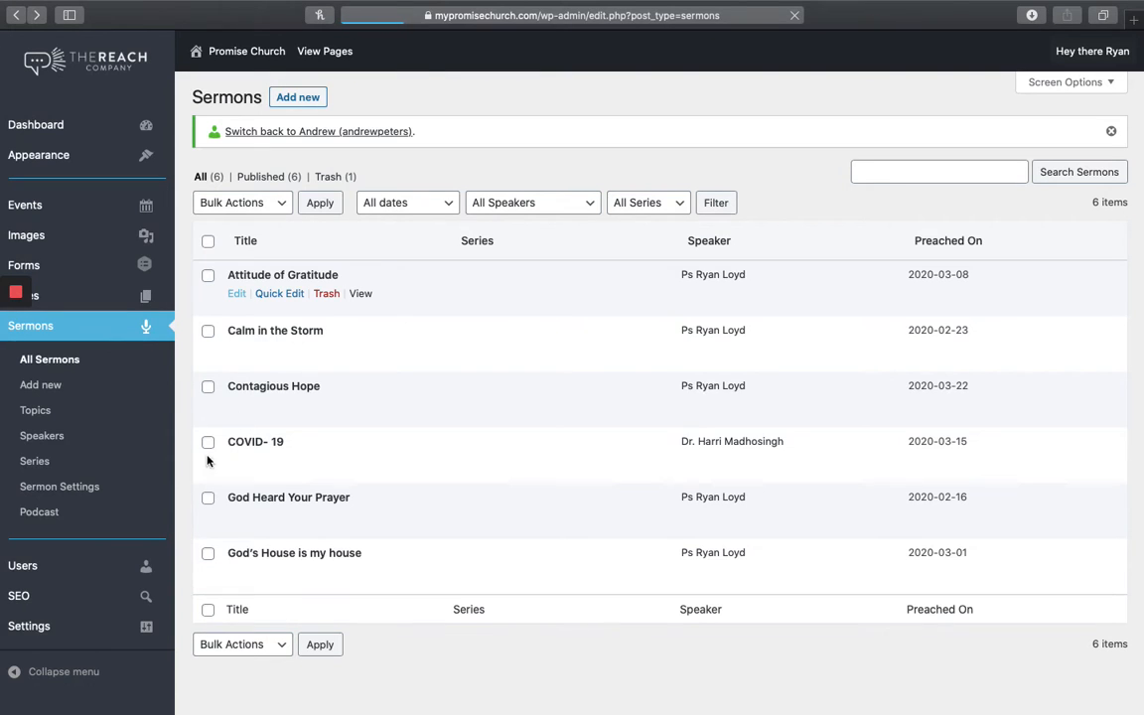
Open the Contagious Hope sermon for editing, copy its sermon video link and return to the sermons list
click(235, 406)
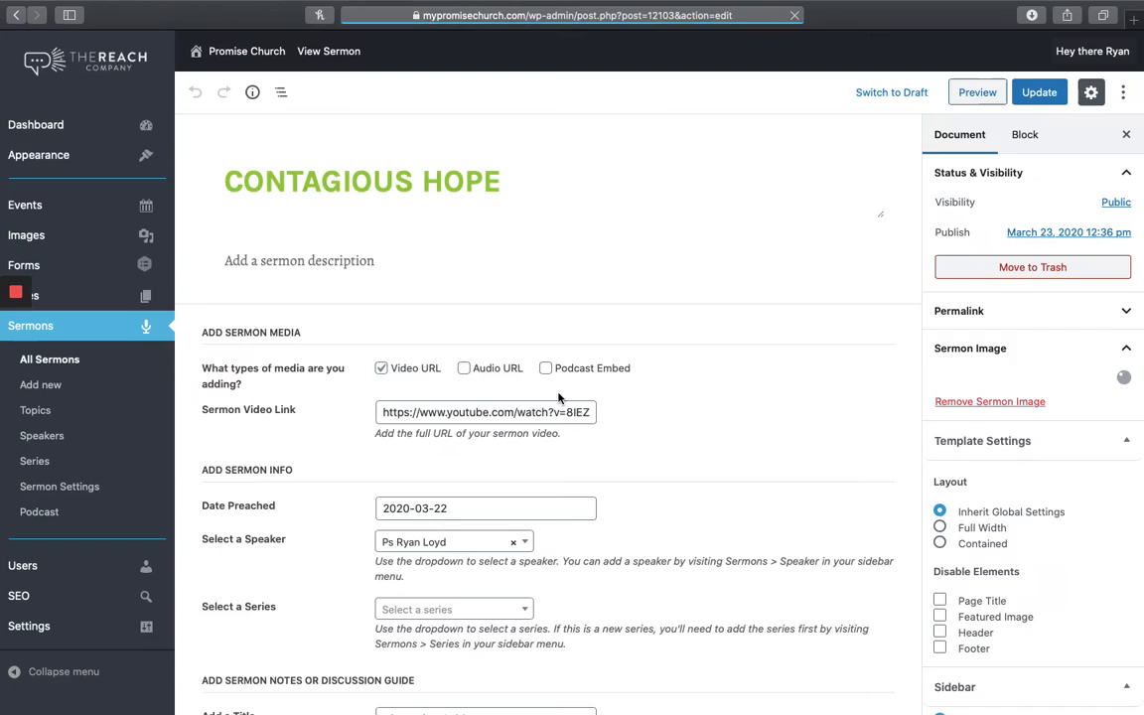
scroll(558, 398, down, 3)
triple_click(463, 254)
key(super+c)
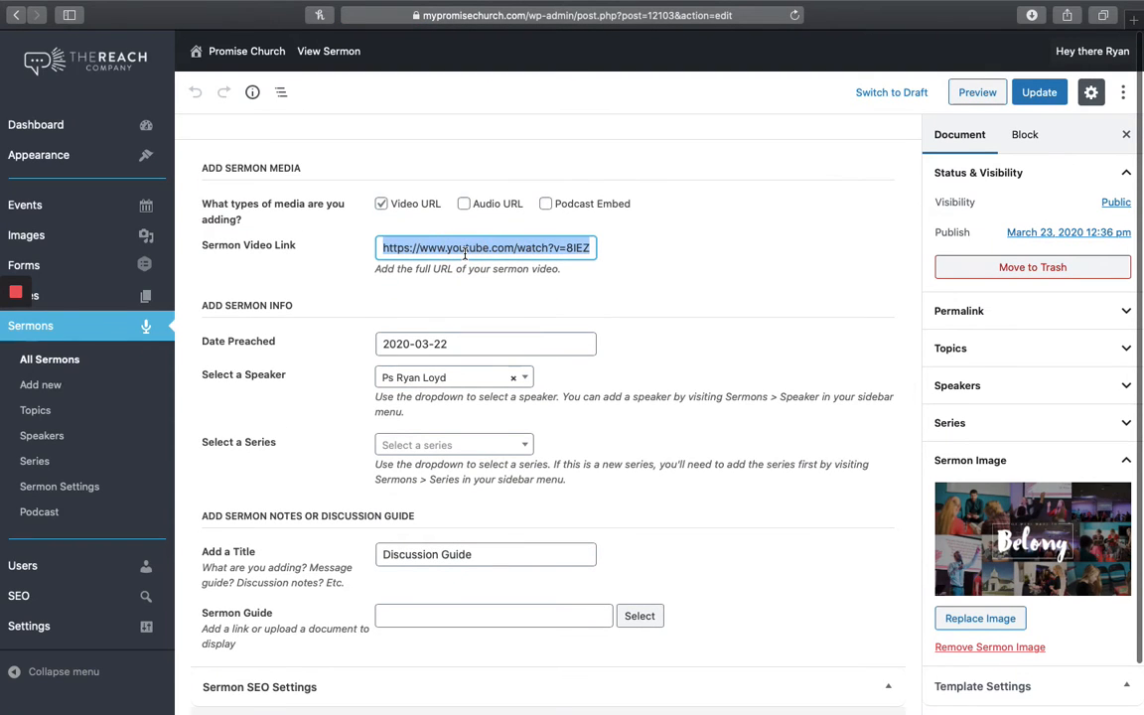
key(super+bracketleft)
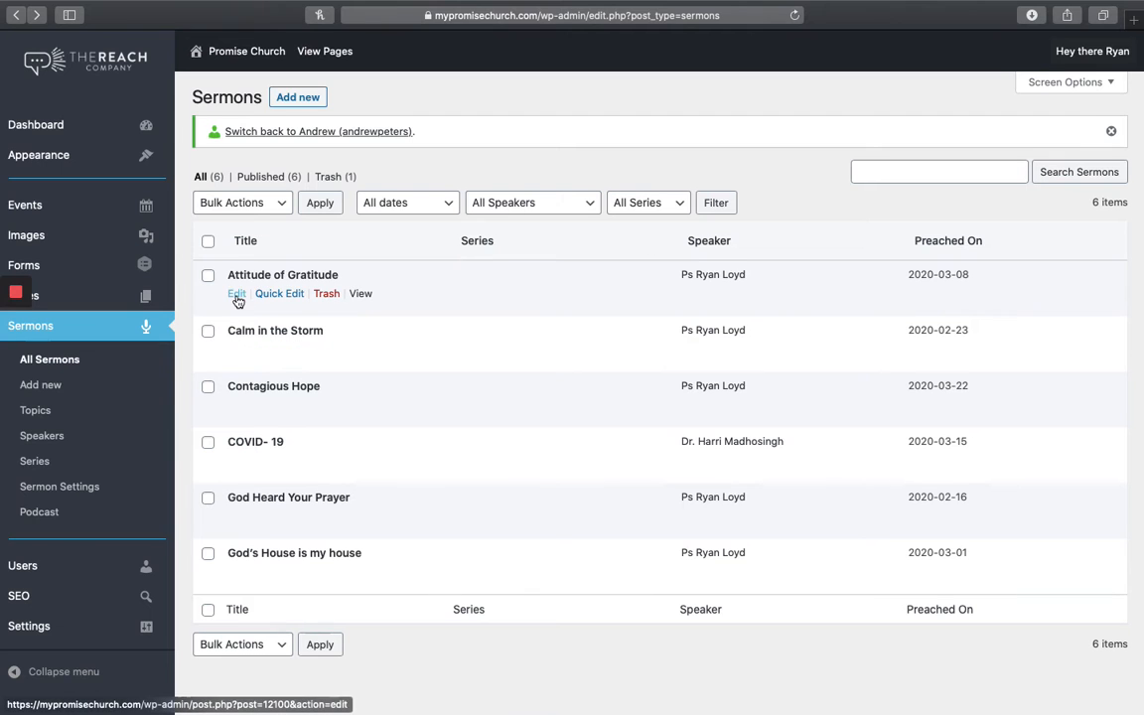
Open the Attitude of Gratitude sermon for editing and enter "Description" as its sermon description
click(236, 295)
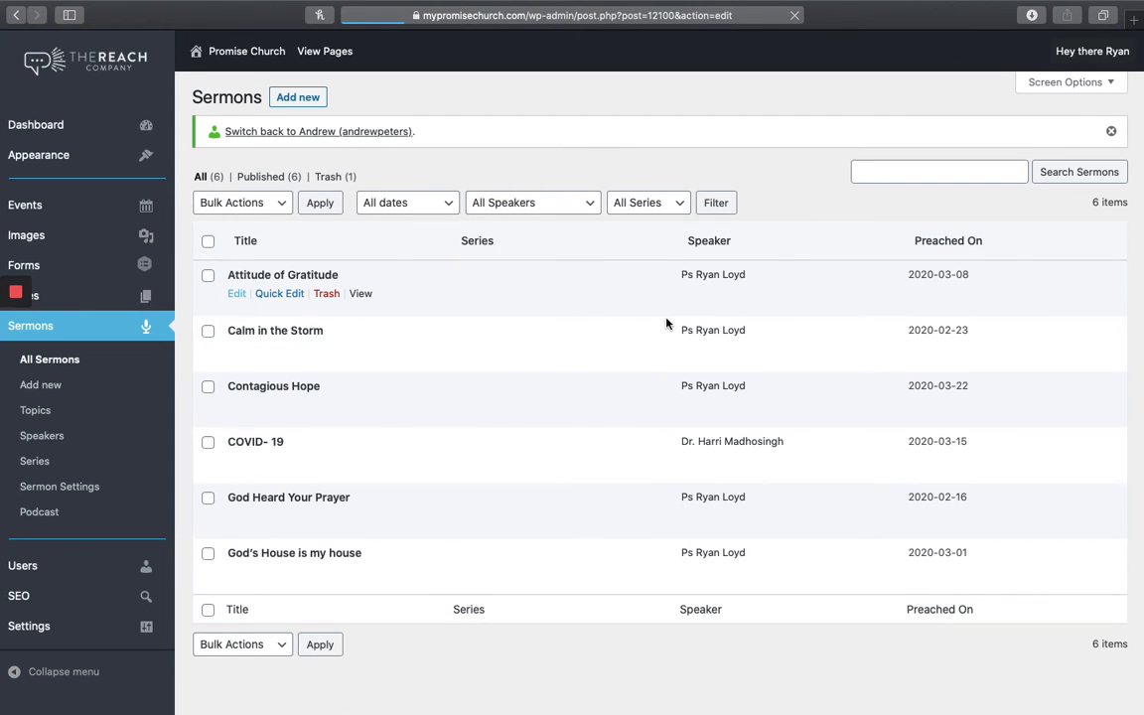
scroll(608, 301, down, 3)
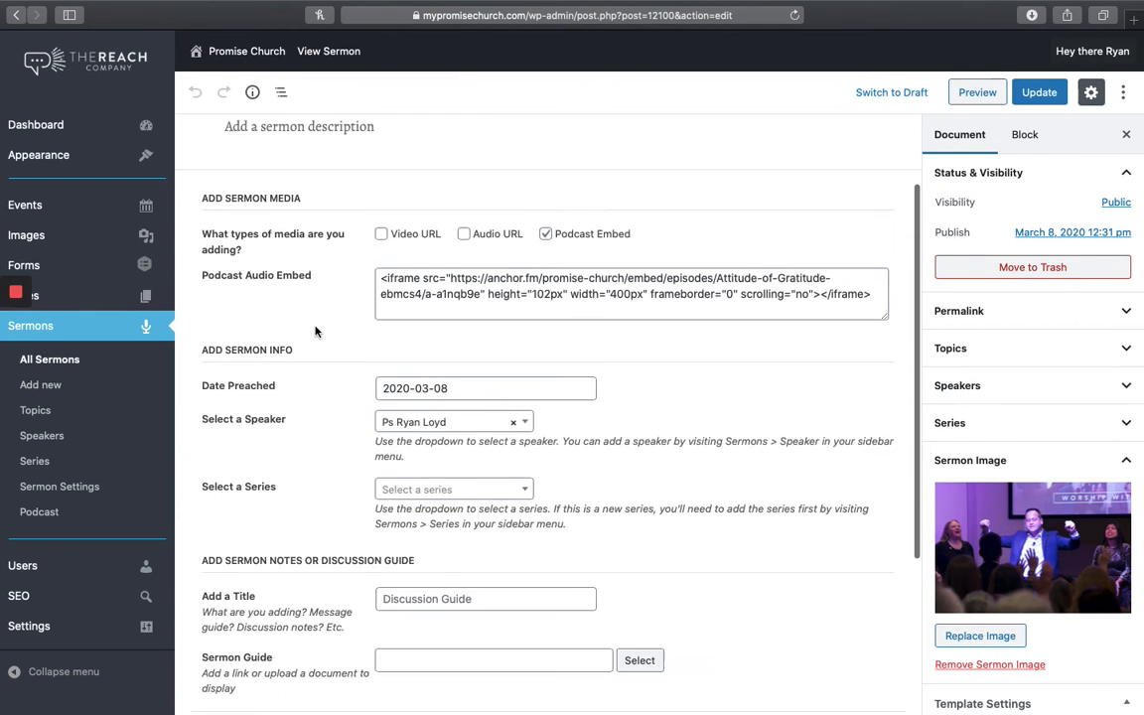
scroll(315, 332, up, 3)
click(410, 177)
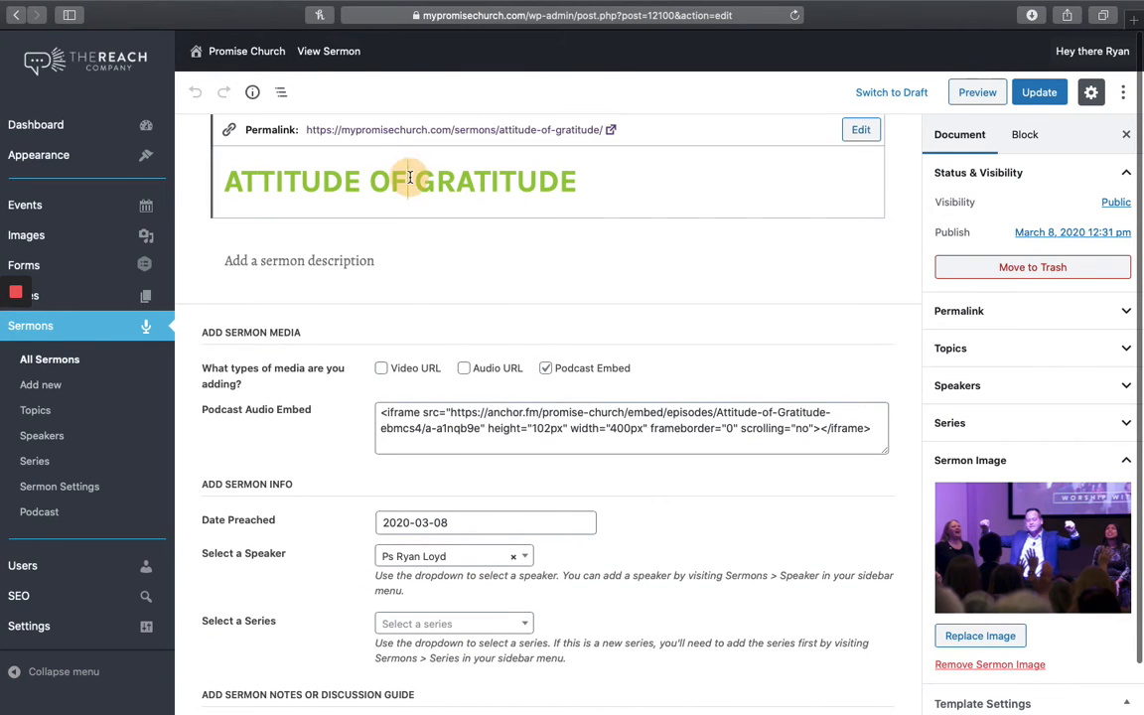
click(342, 262)
text(Description)
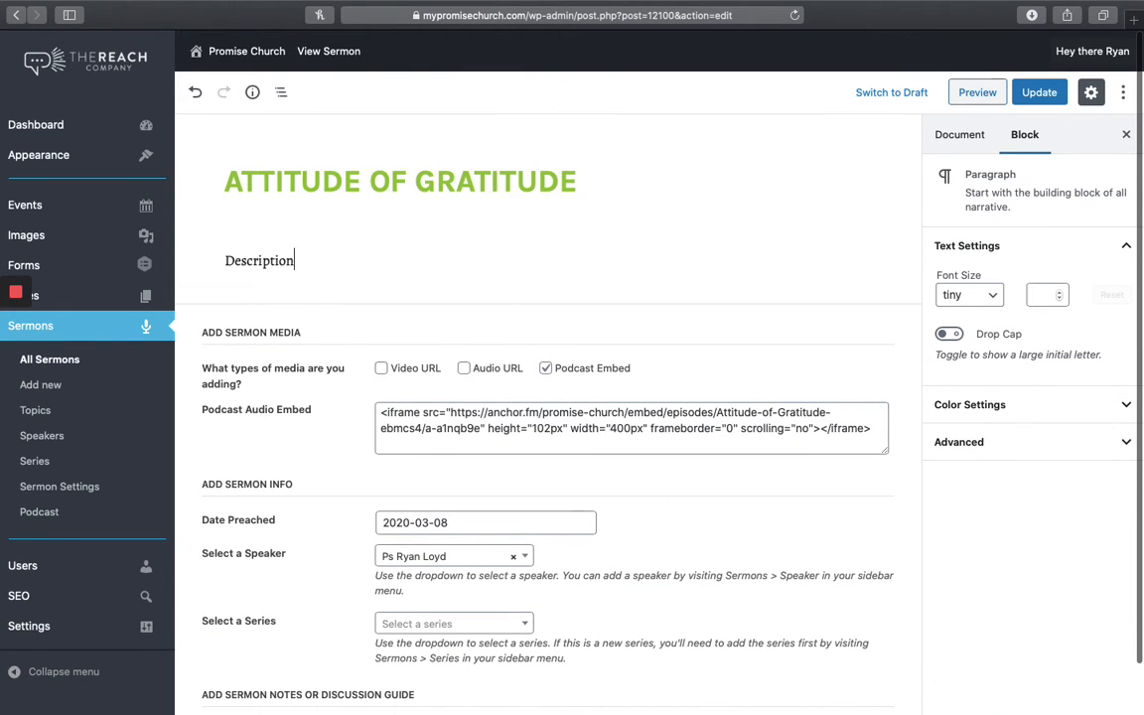
Delete the "Description" text from the Attitude of Gratitude sermon's description block
key(super+a)
key(BackSpace)
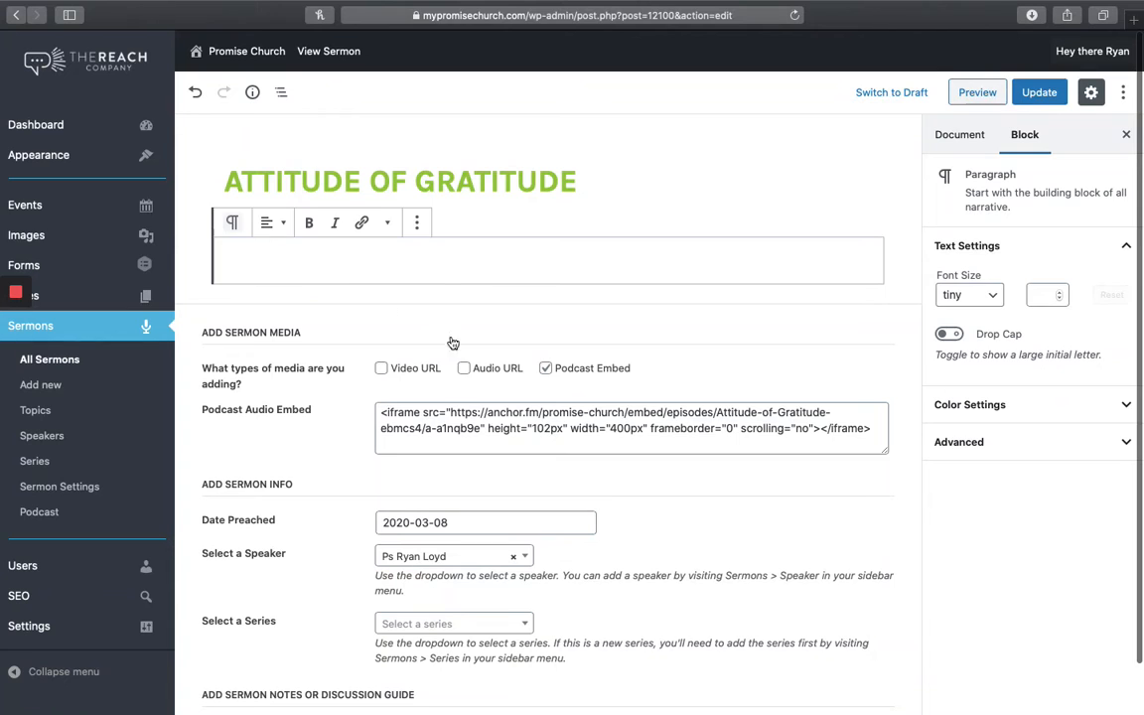
click(375, 288)
Enable the Video URL media type for the sermon and paste the copied YouTube link as its Sermon Video Link
scroll(433, 264, down, 3)
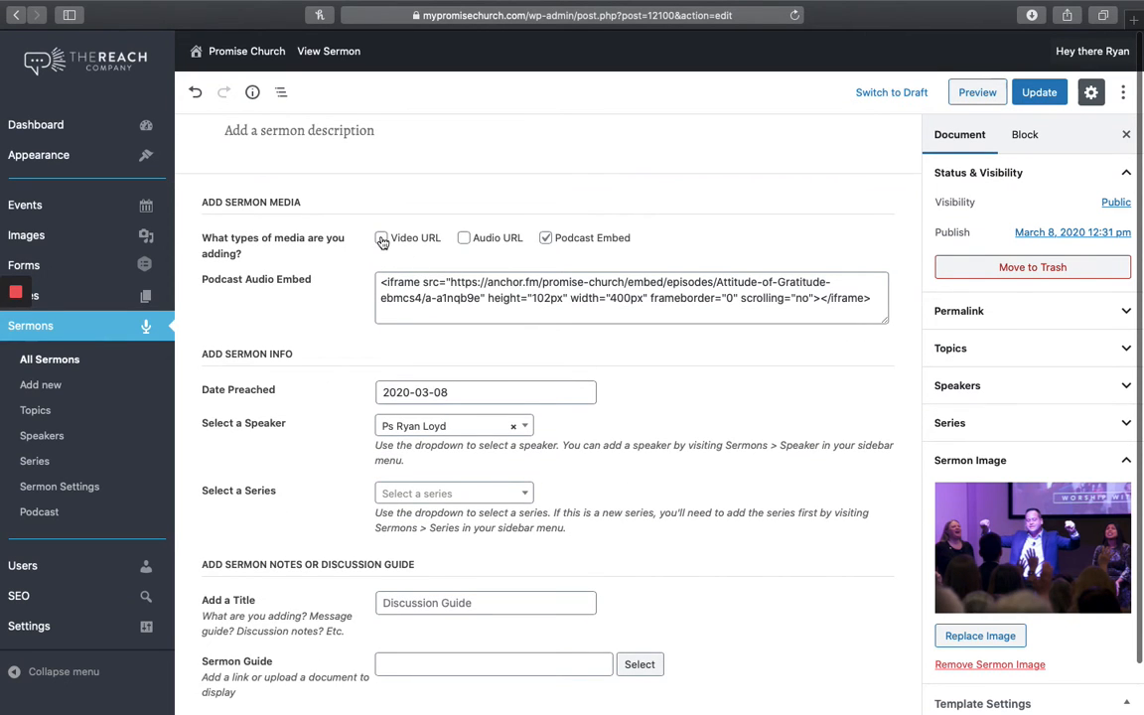
click(381, 240)
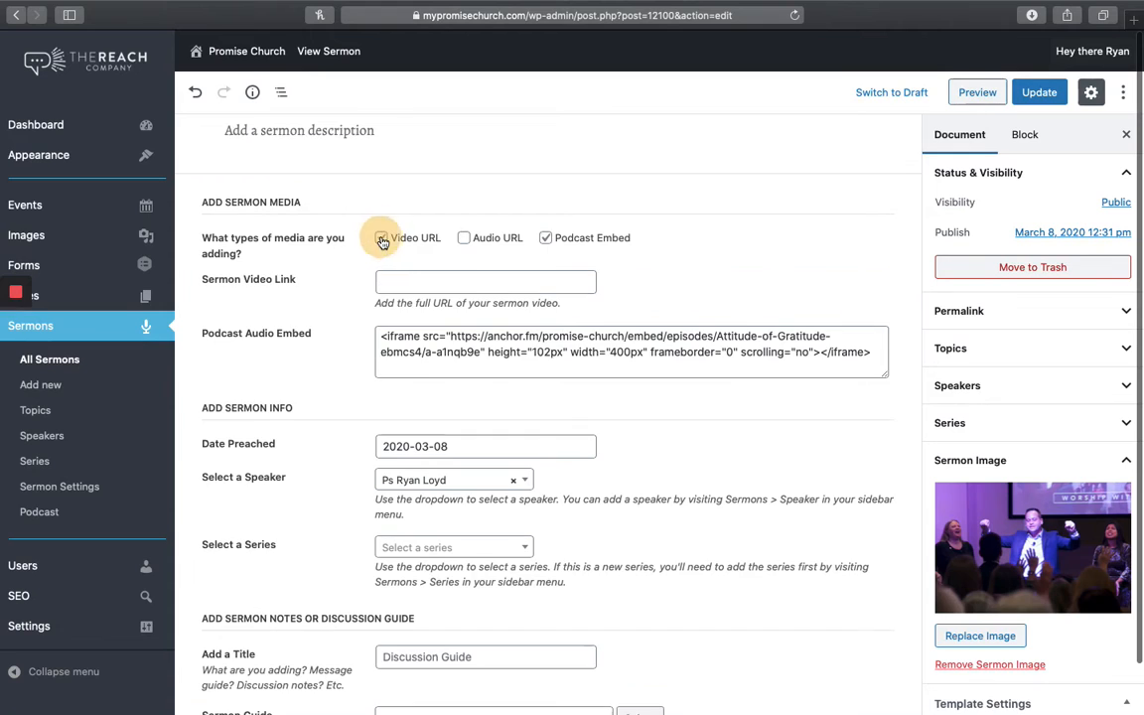
click(407, 283)
key(super+v)
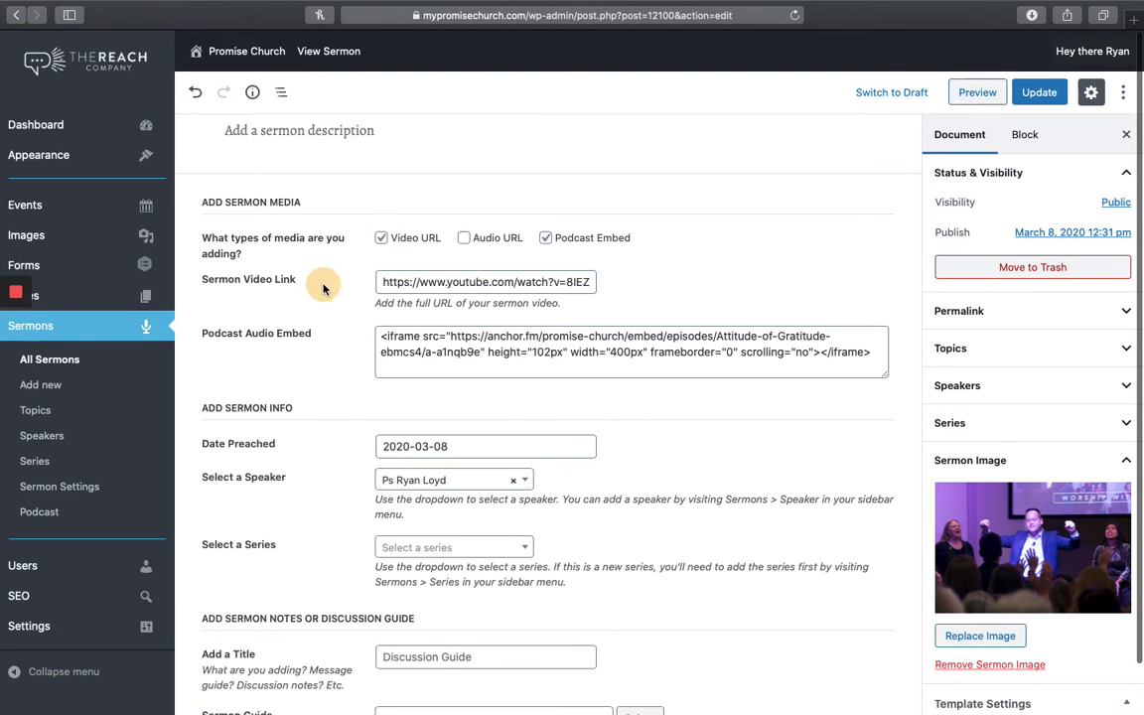
click(620, 228)
Briefly enable the Audio URL media type to examine its fields, turn it off again and examine the Podcast Audio Embed code
click(463, 240)
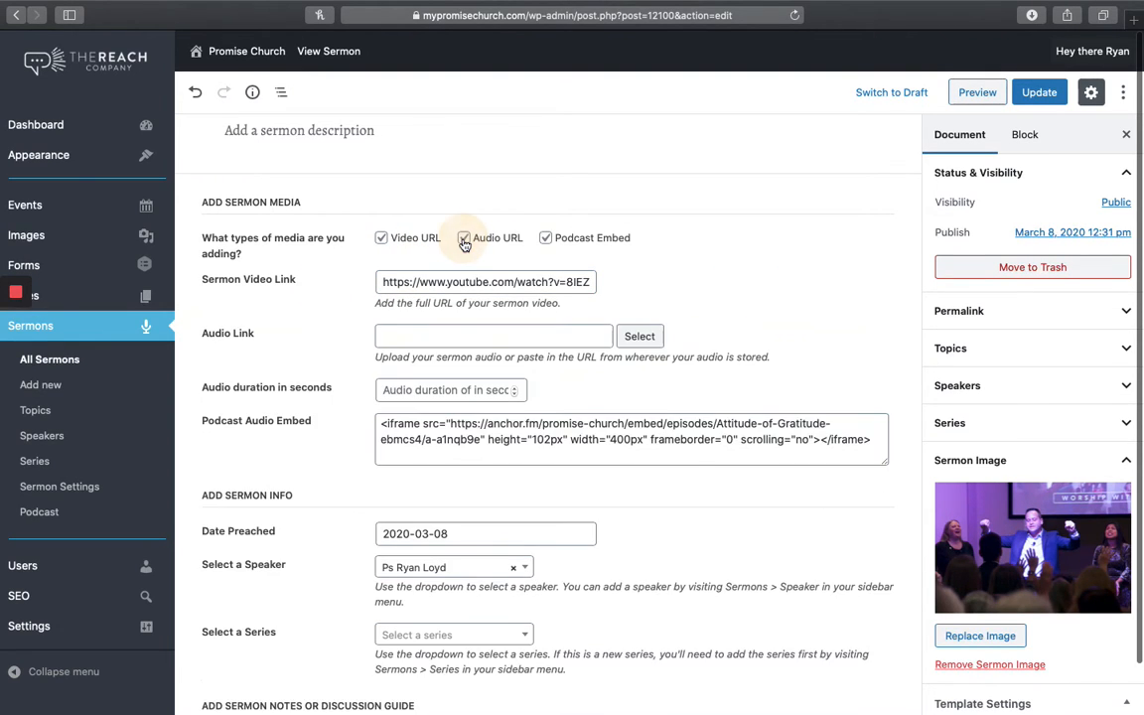
click(464, 240)
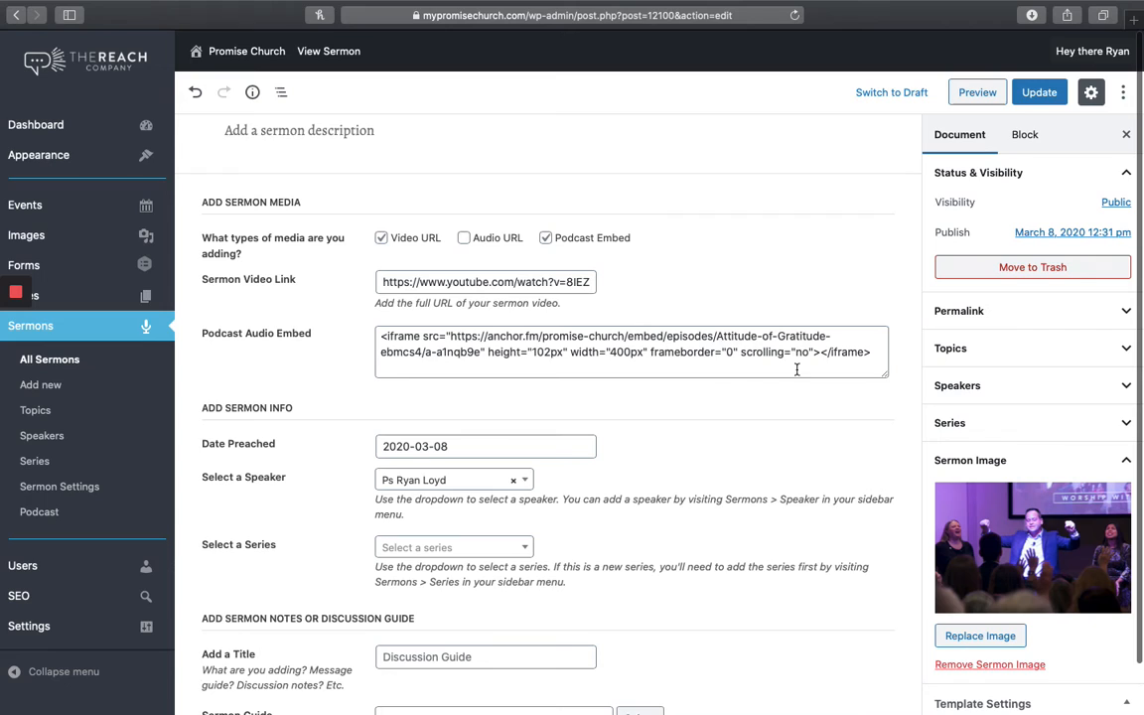
click(667, 352)
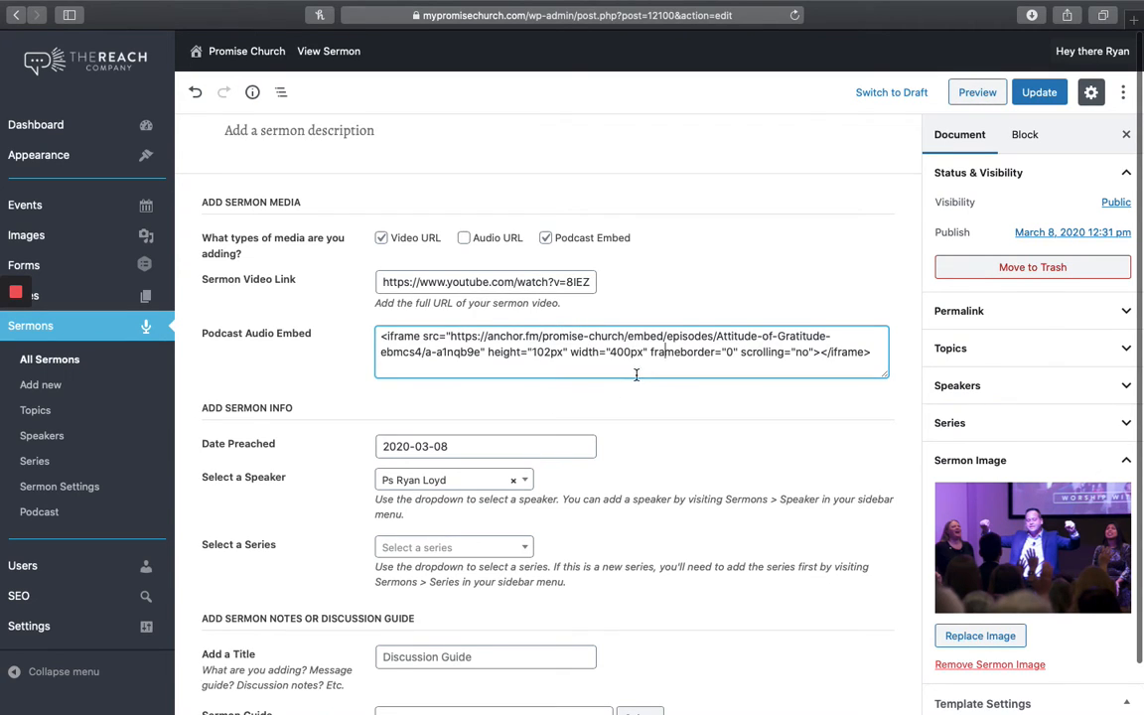
scroll(603, 439, down, 4)
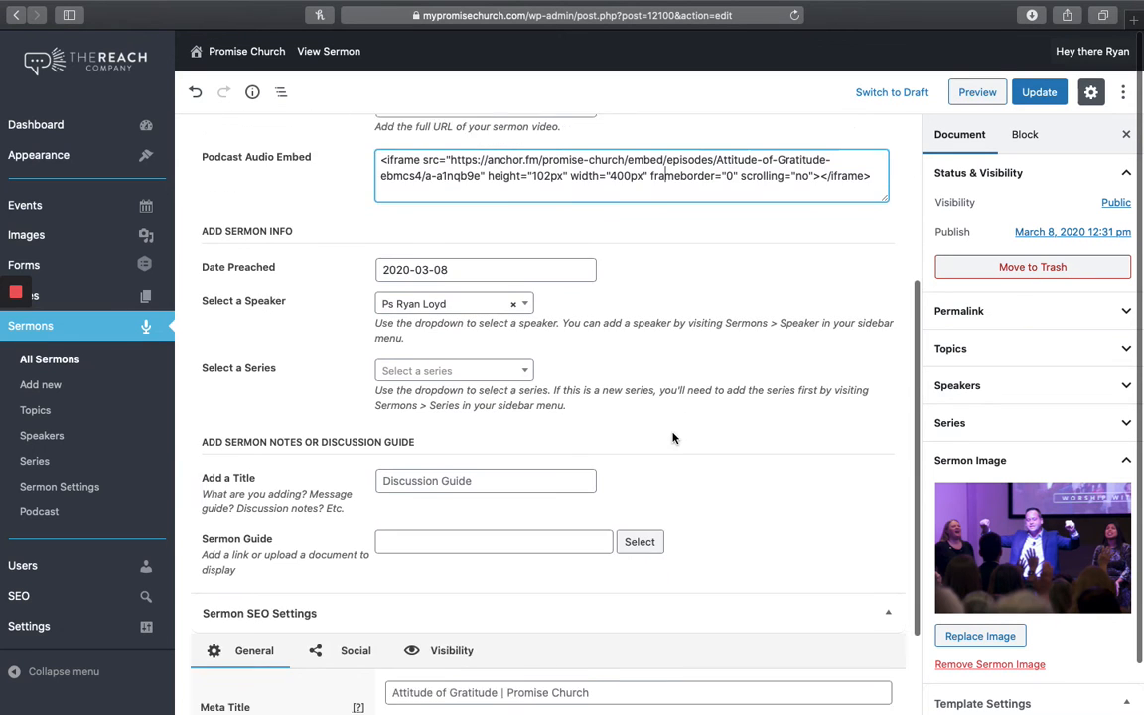
Examine the Date Preached calendar and the speaker choices in the sermon info without changing either
scroll(294, 225, down, 1)
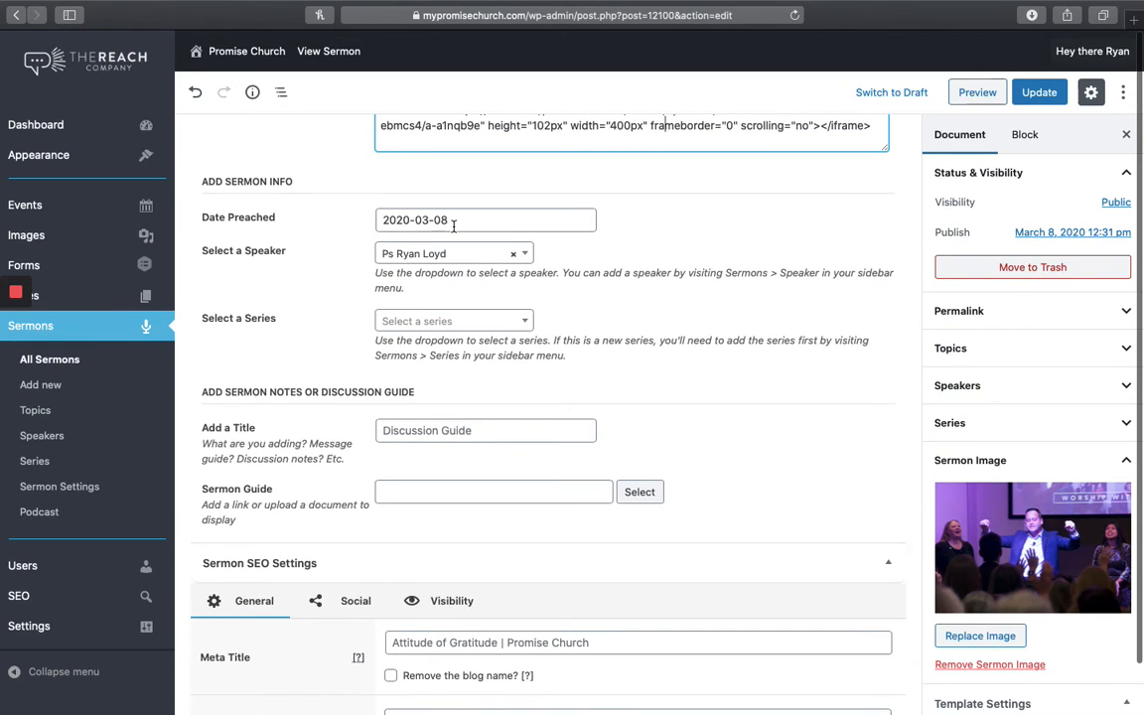
click(402, 218)
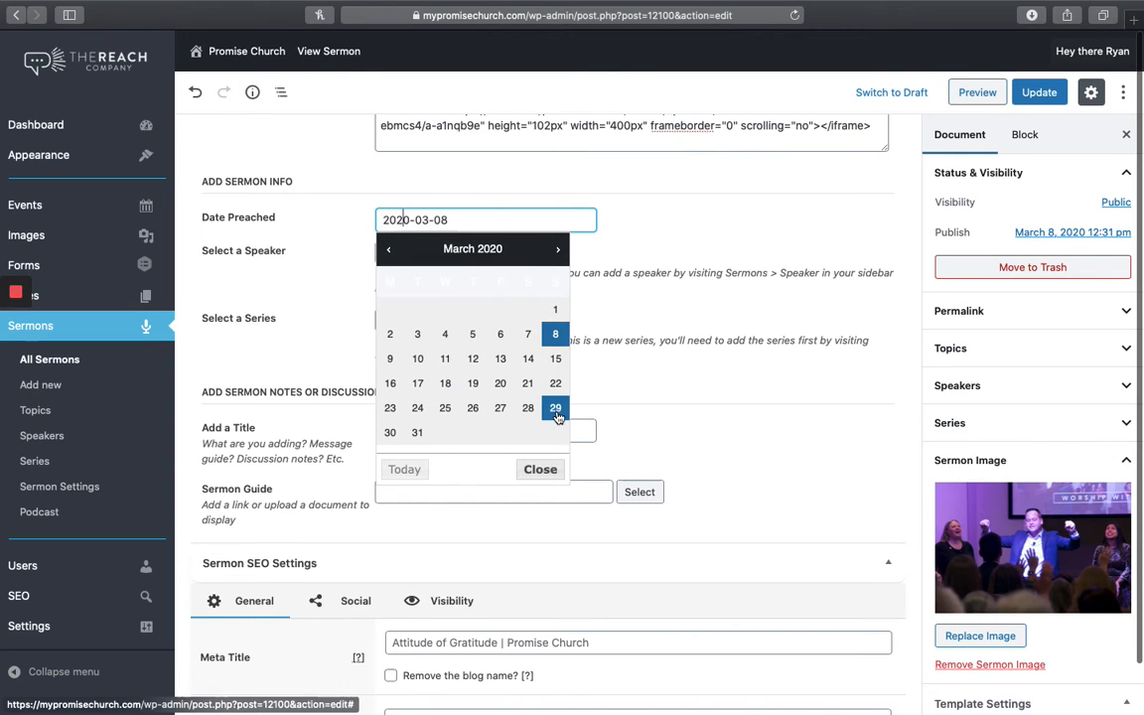
click(651, 220)
scroll(610, 326, down, 1)
click(525, 217)
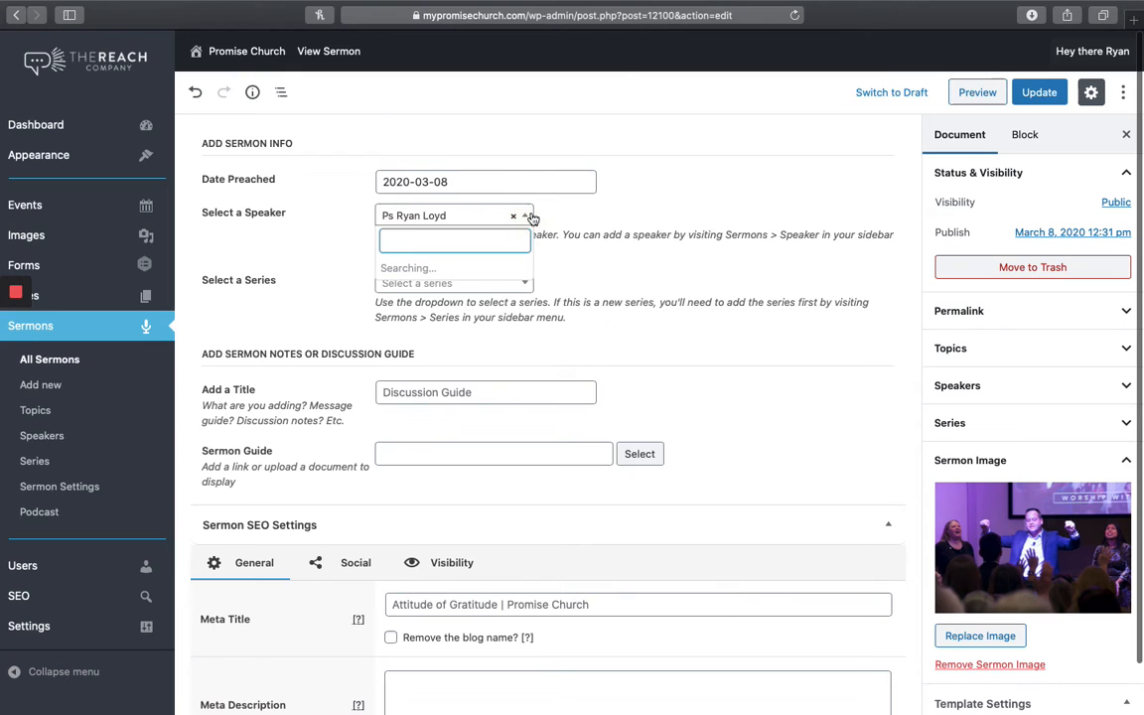
click(531, 218)
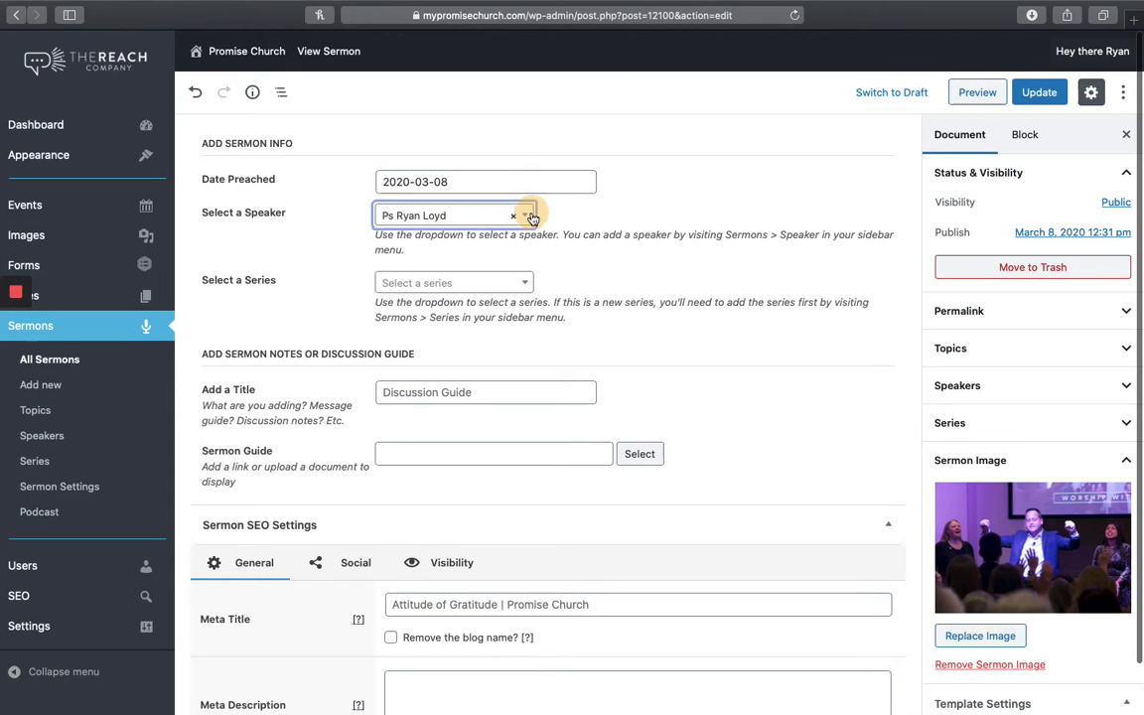
Try Test Series as the sermon's series and leave the series selection empty
click(530, 284)
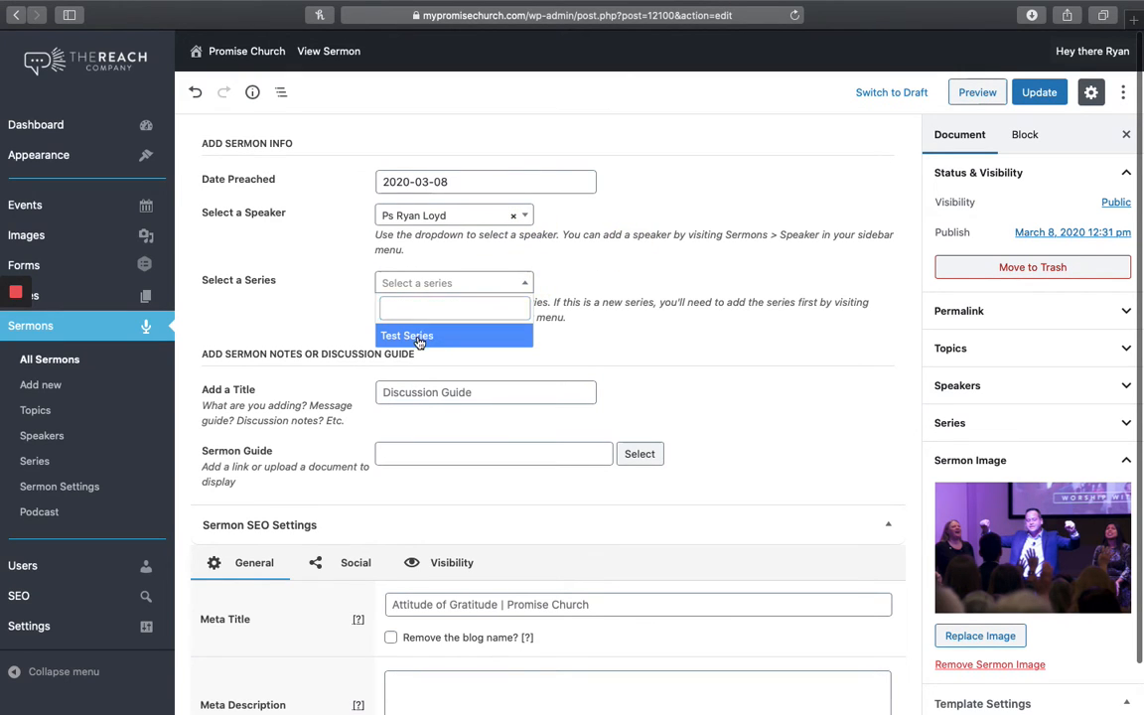
click(417, 337)
click(522, 285)
click(518, 286)
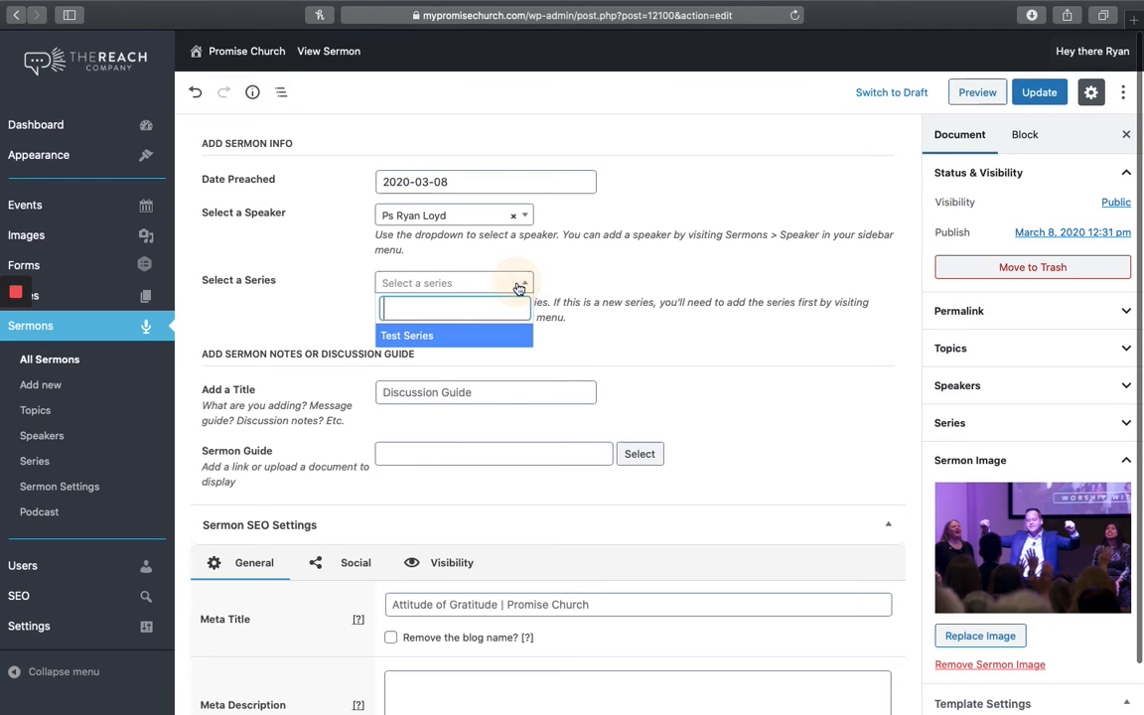
click(613, 268)
Examine the title and Sermon Guide fields for adding sermon notes or a discussion guide
scroll(616, 273, down, 1)
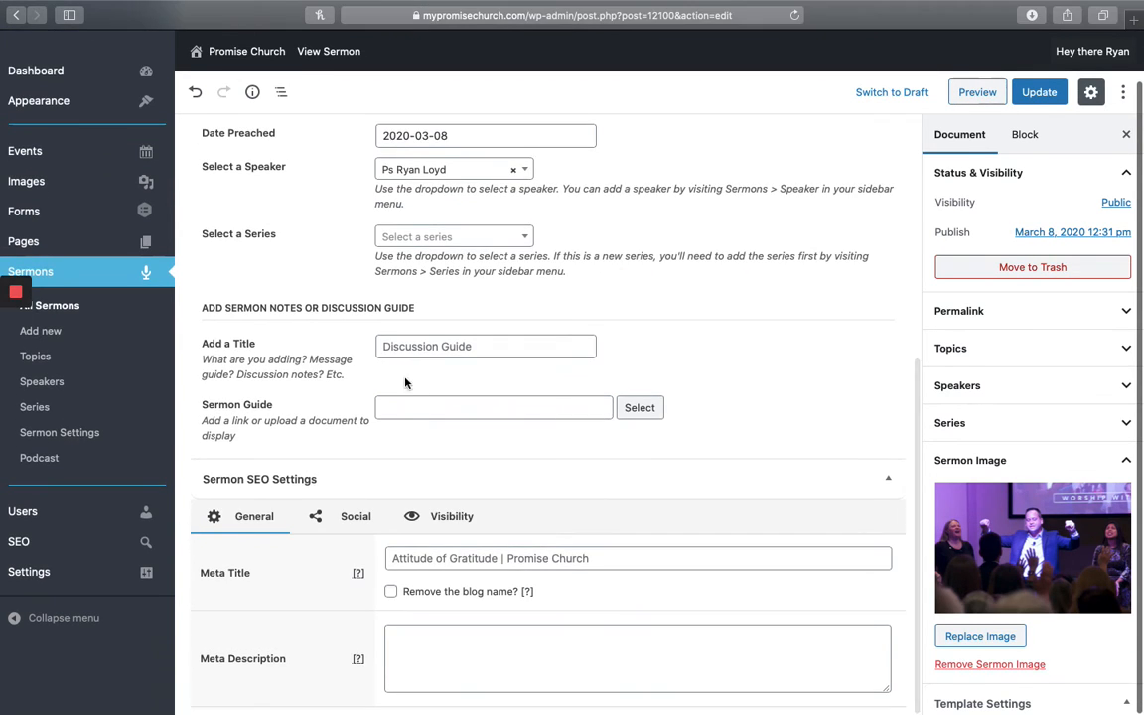
click(401, 345)
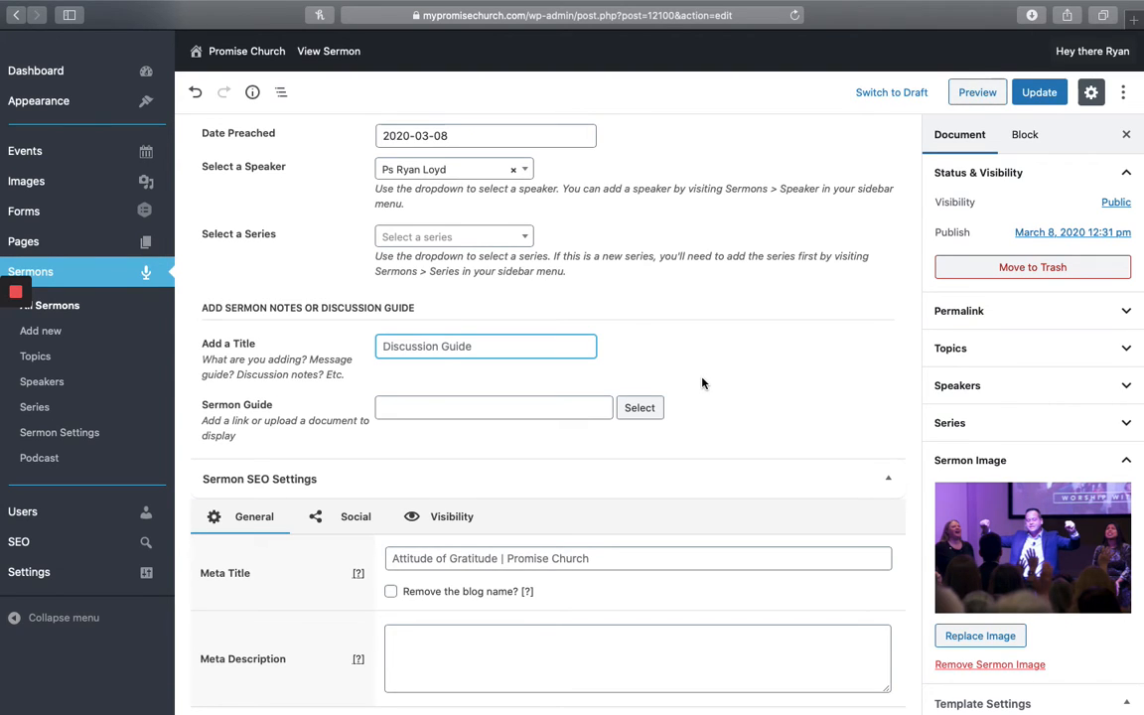
click(455, 345)
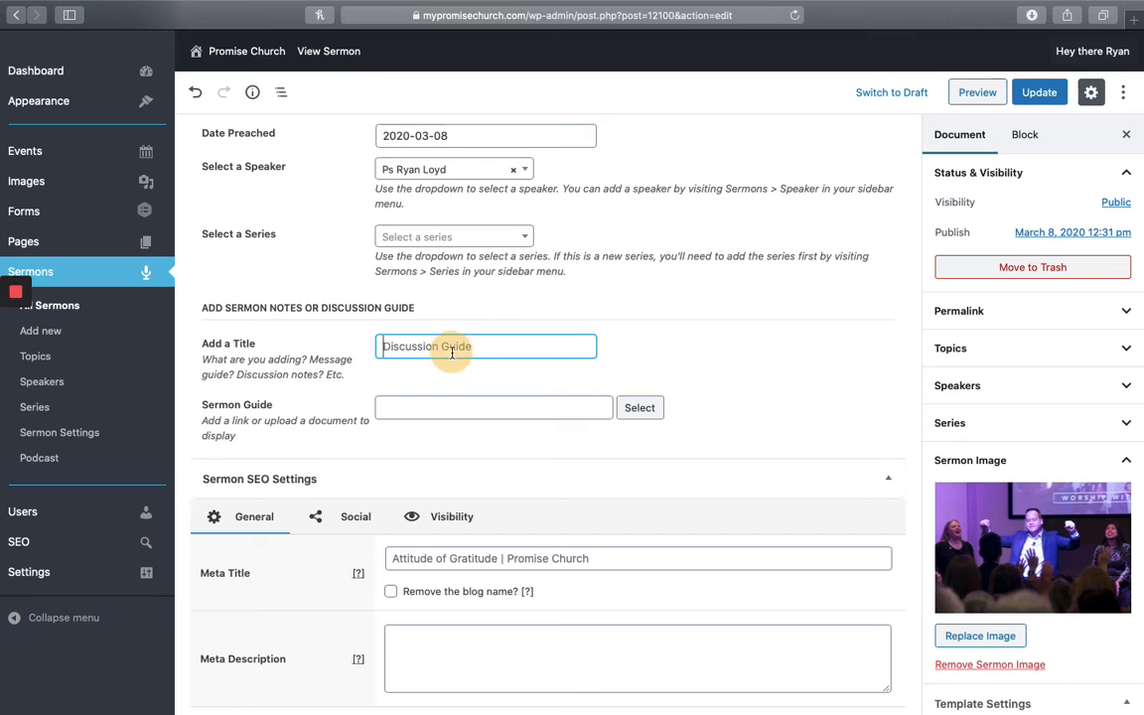
click(447, 402)
click(409, 344)
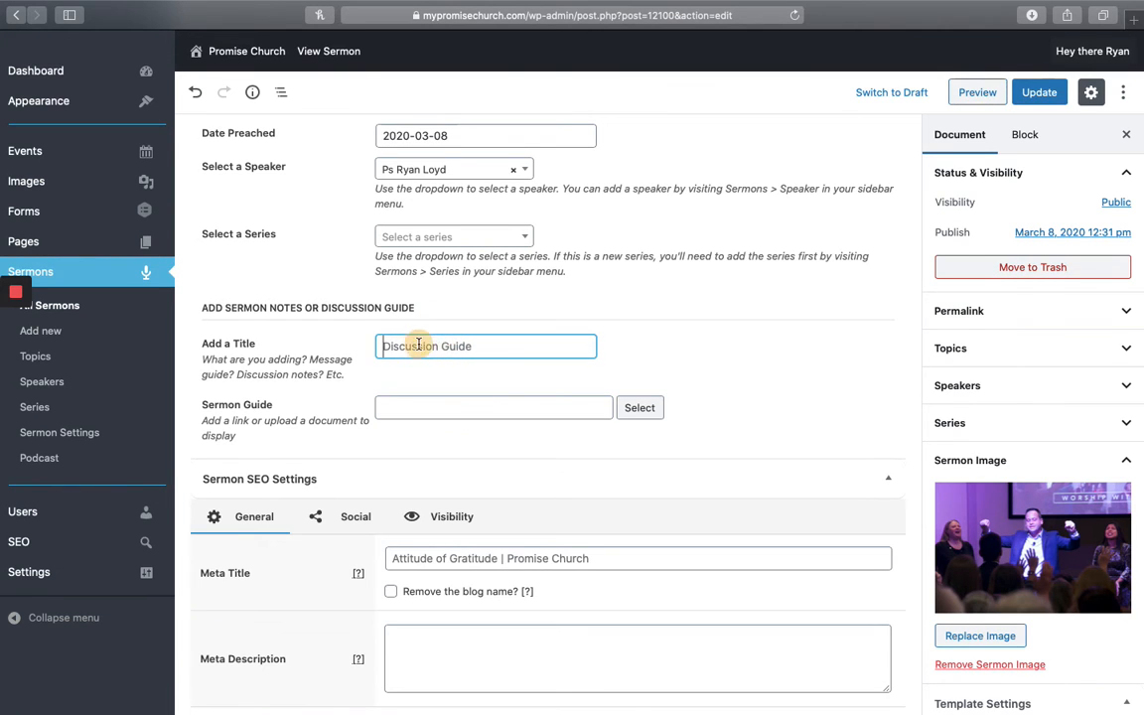
click(480, 406)
Browse the media library for a Sermon Guide file and close it without selecting anything
click(636, 411)
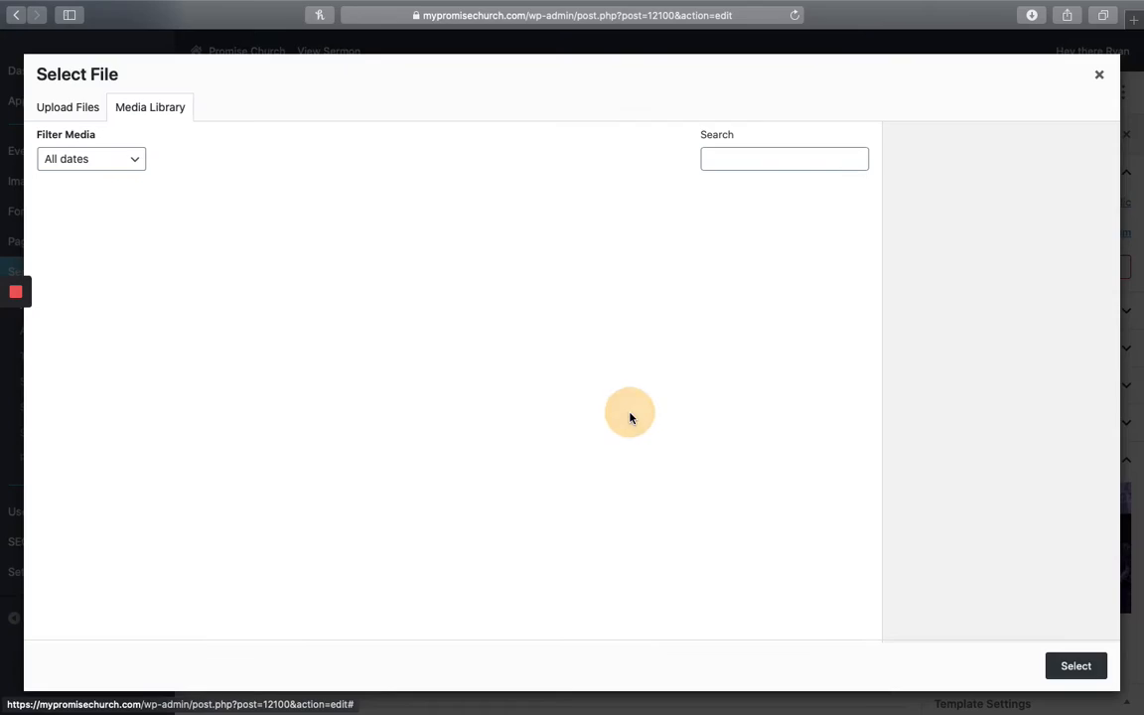
scroll(439, 398, down, 10)
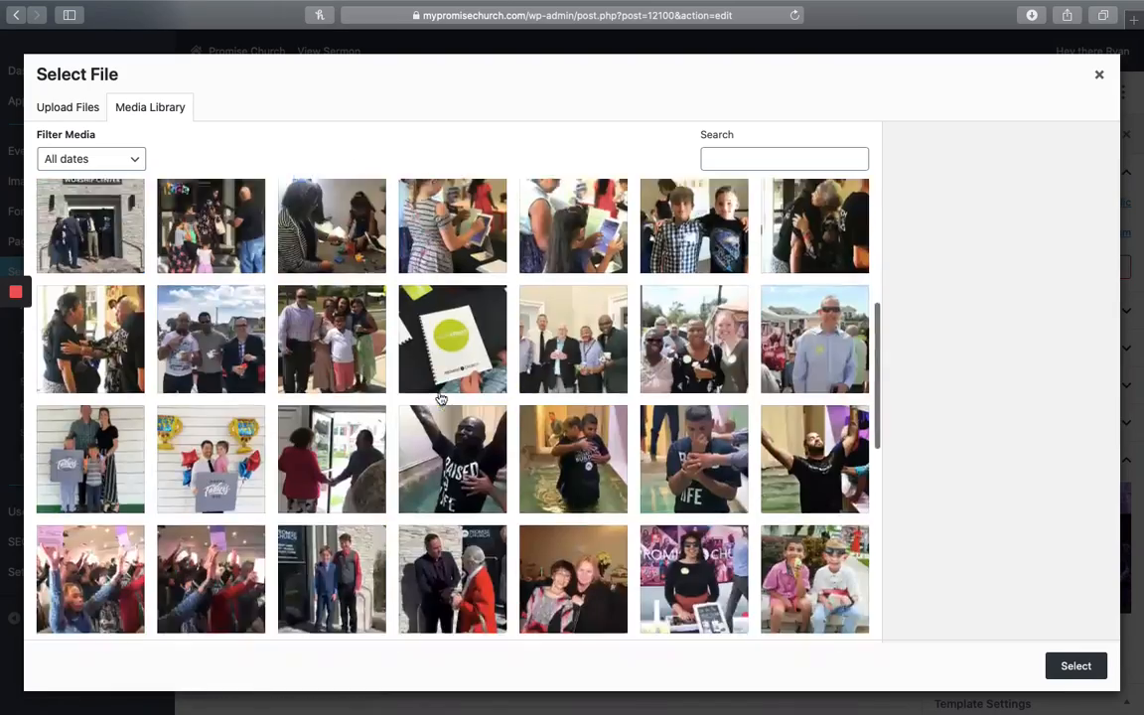
scroll(439, 397, up, 10)
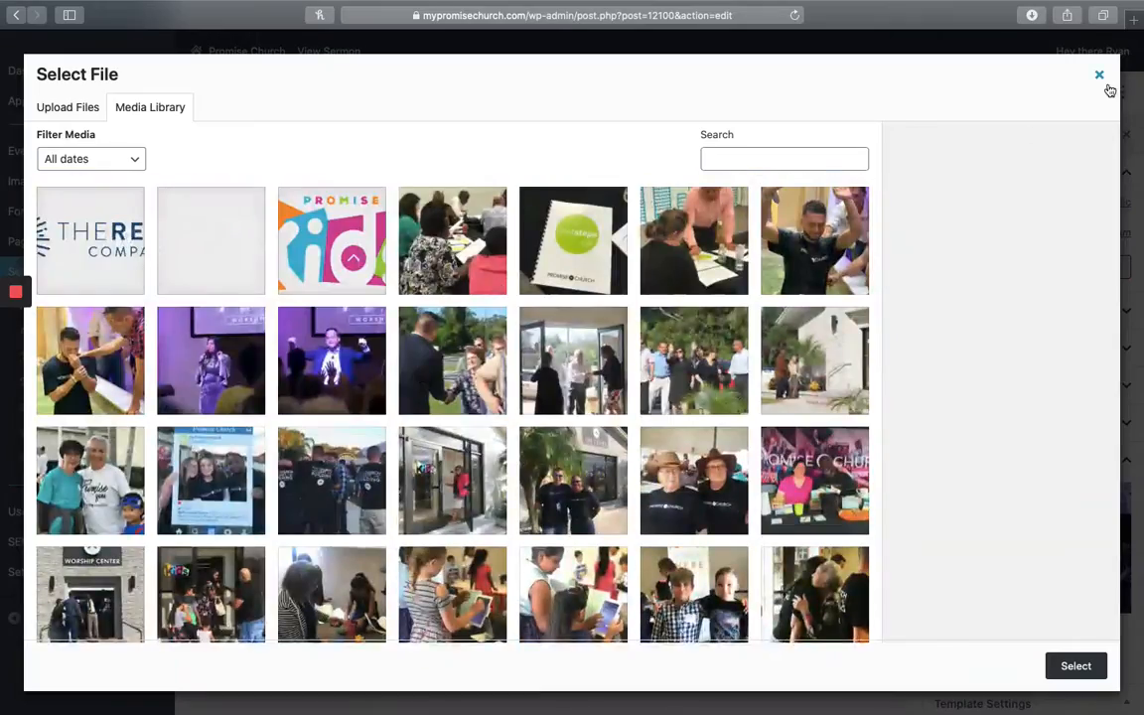
click(1100, 75)
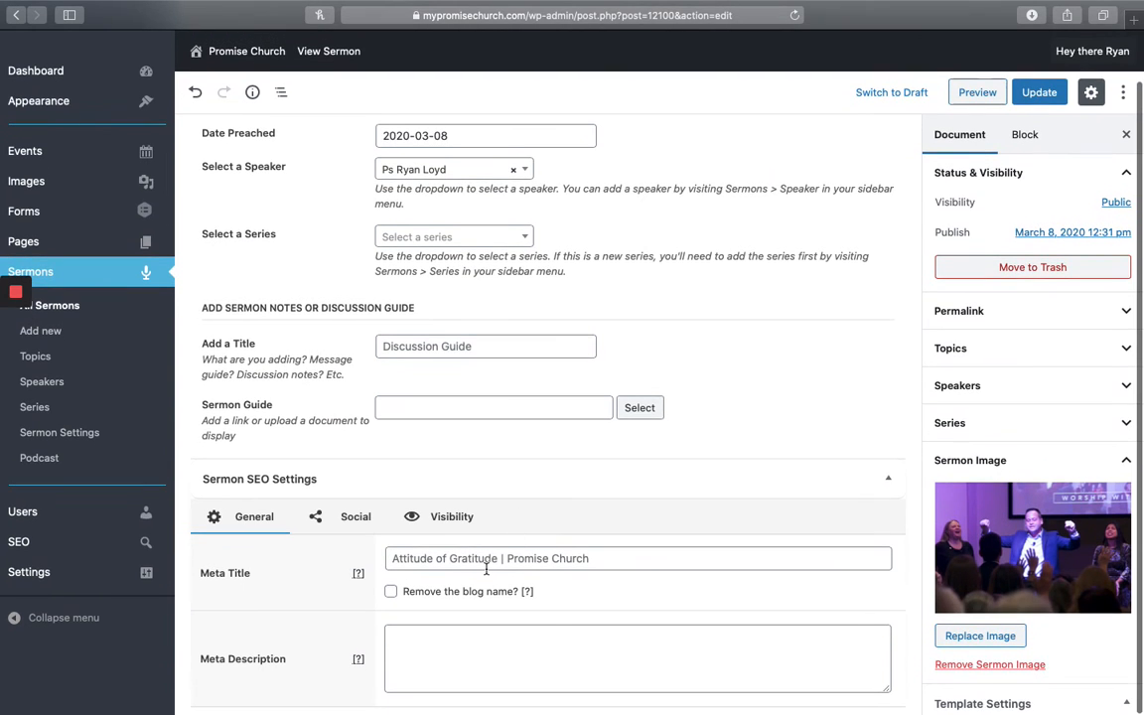
Examine the Meta Title and Meta Description fields in the Sermon SEO Settings and compare them with the sermon's title and description
click(457, 559)
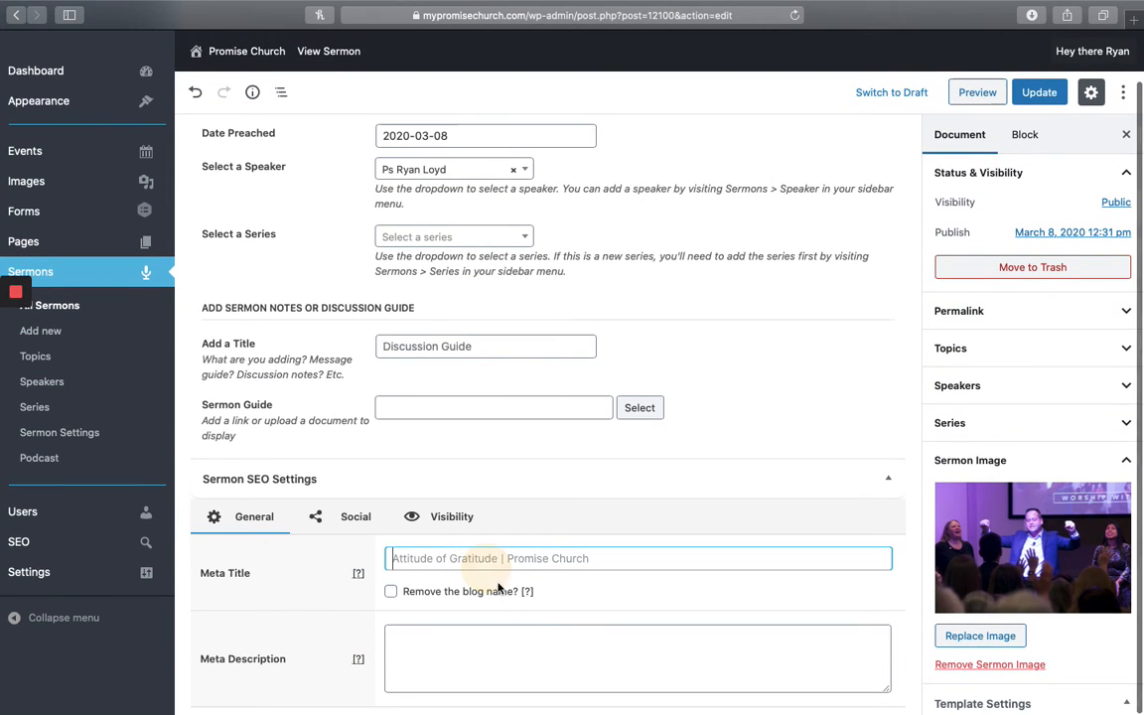
click(559, 672)
click(464, 560)
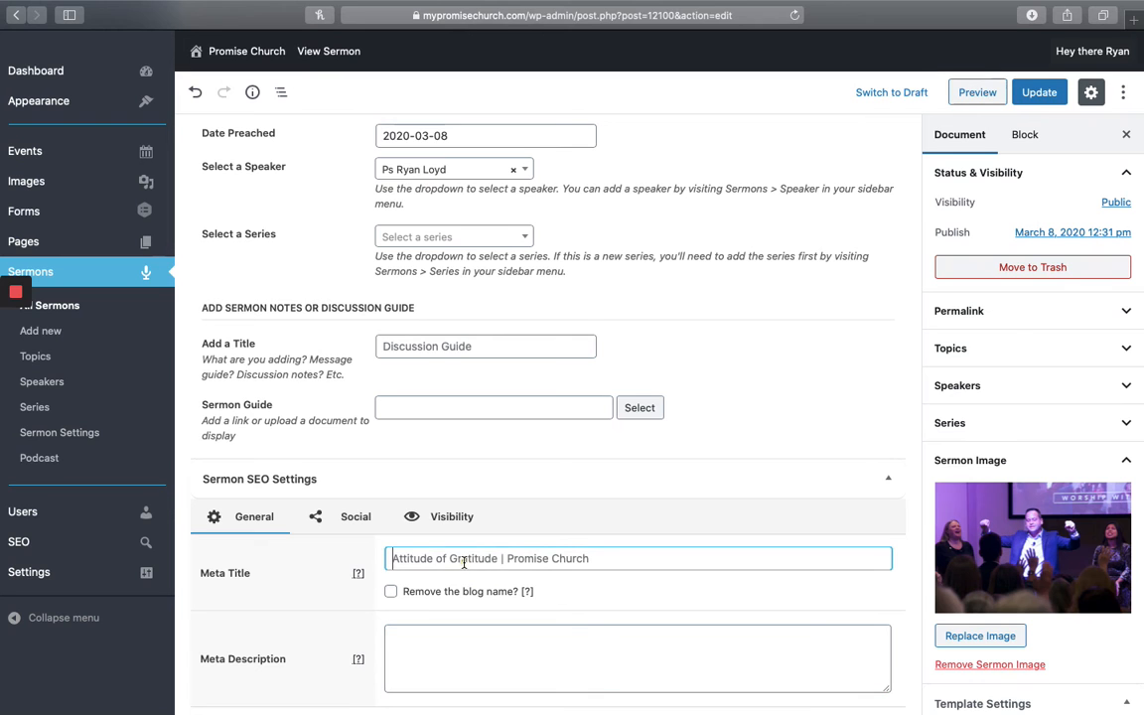
scroll(490, 670, up, 5)
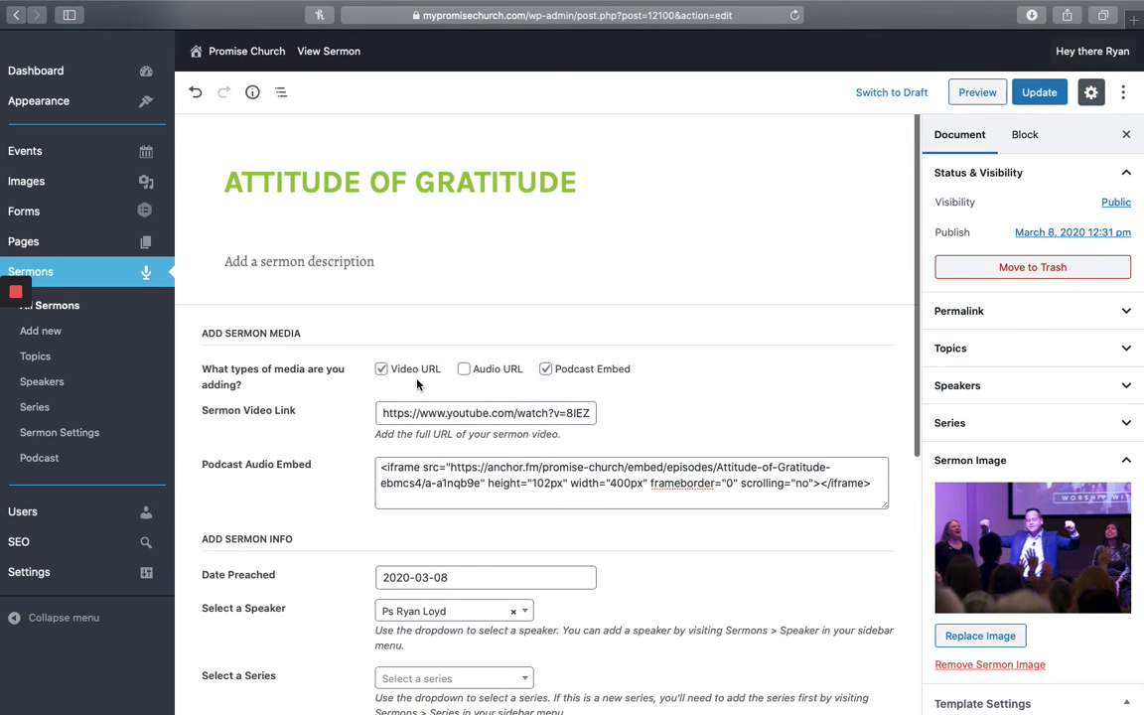
scroll(377, 261, down, 5)
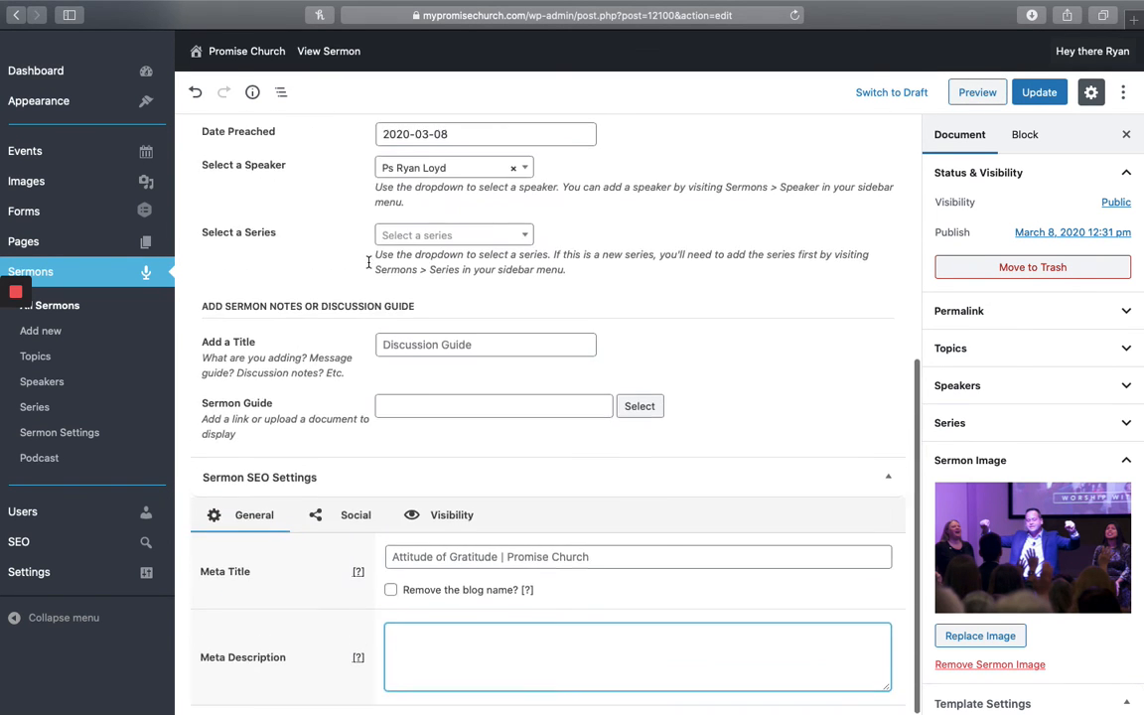
scroll(413, 230, up, 6)
click(326, 258)
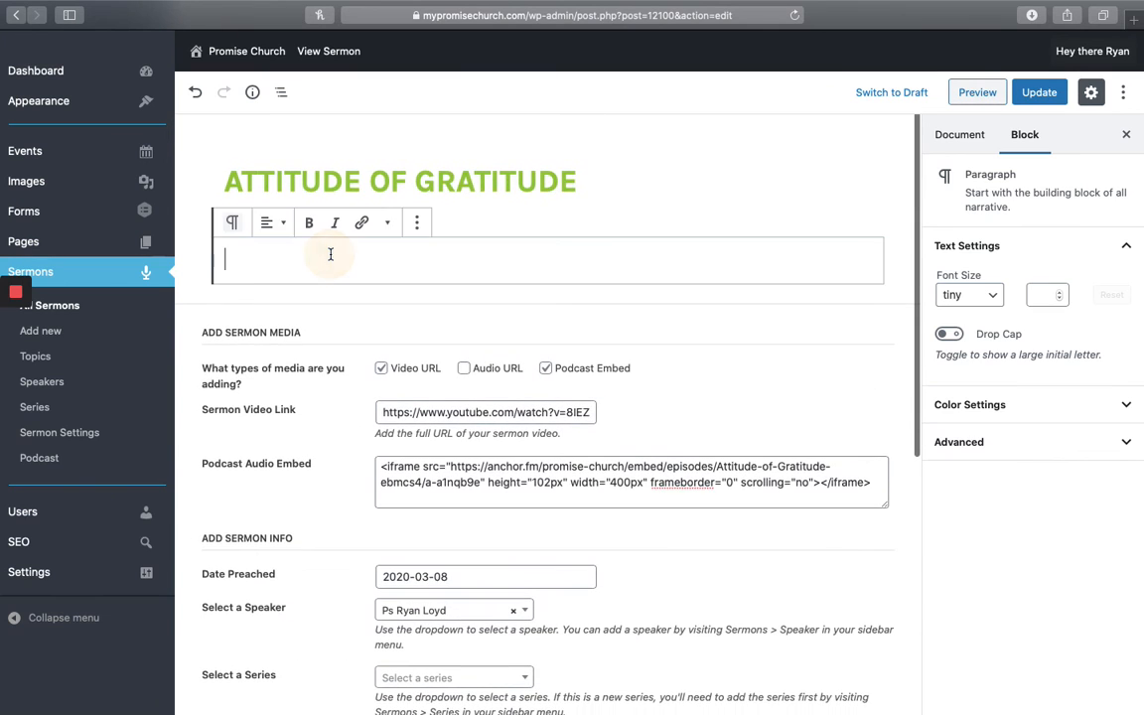
scroll(452, 640, down, 5)
click(452, 639)
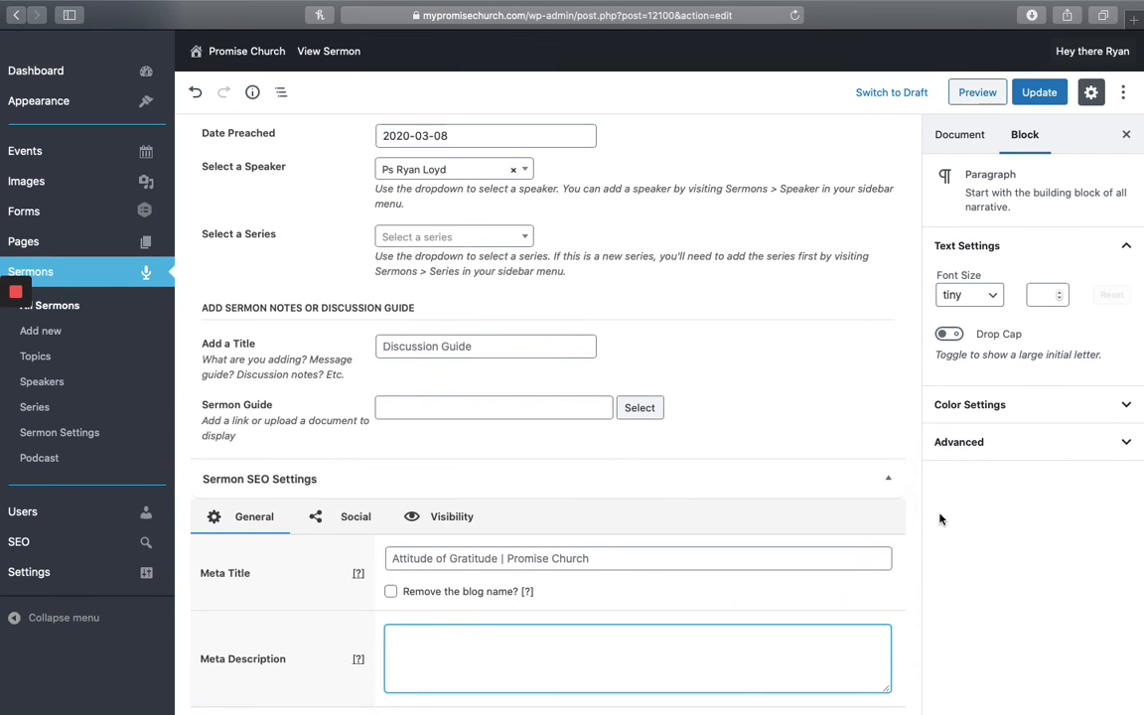
Examine the Topics, Speakers and Series sections of the sermon's document settings, leaving them collapsed
click(963, 136)
scroll(1071, 321, down, 1)
scroll(1077, 358, down, 1)
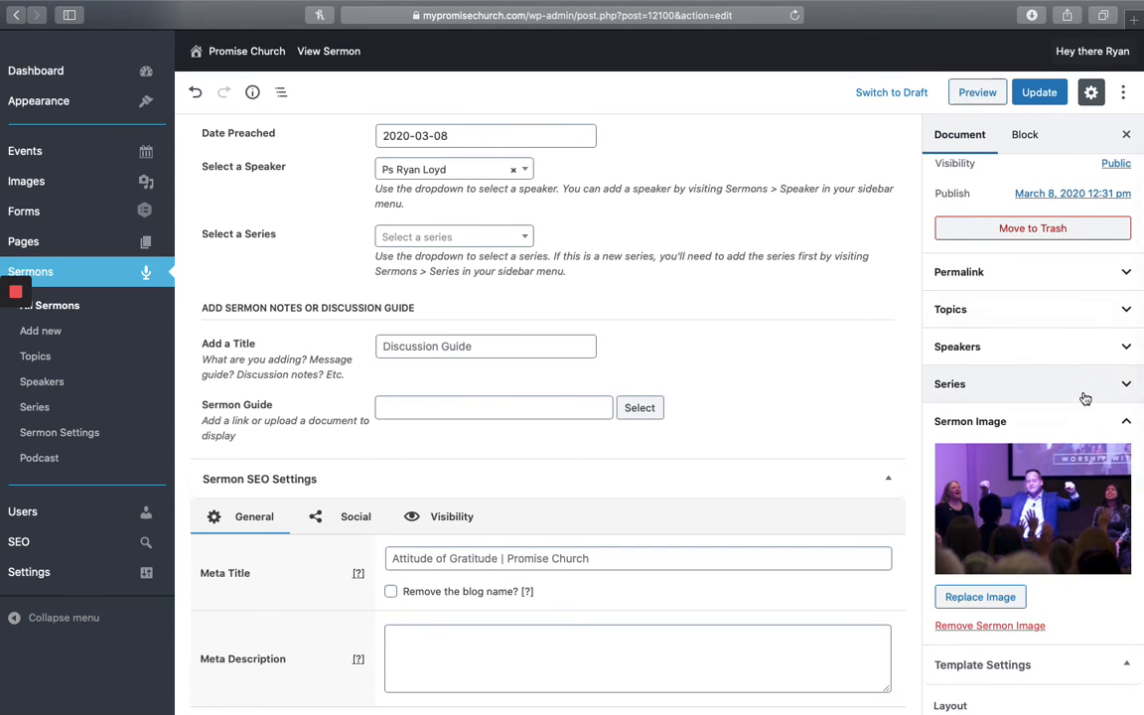
click(1079, 302)
click(1079, 302)
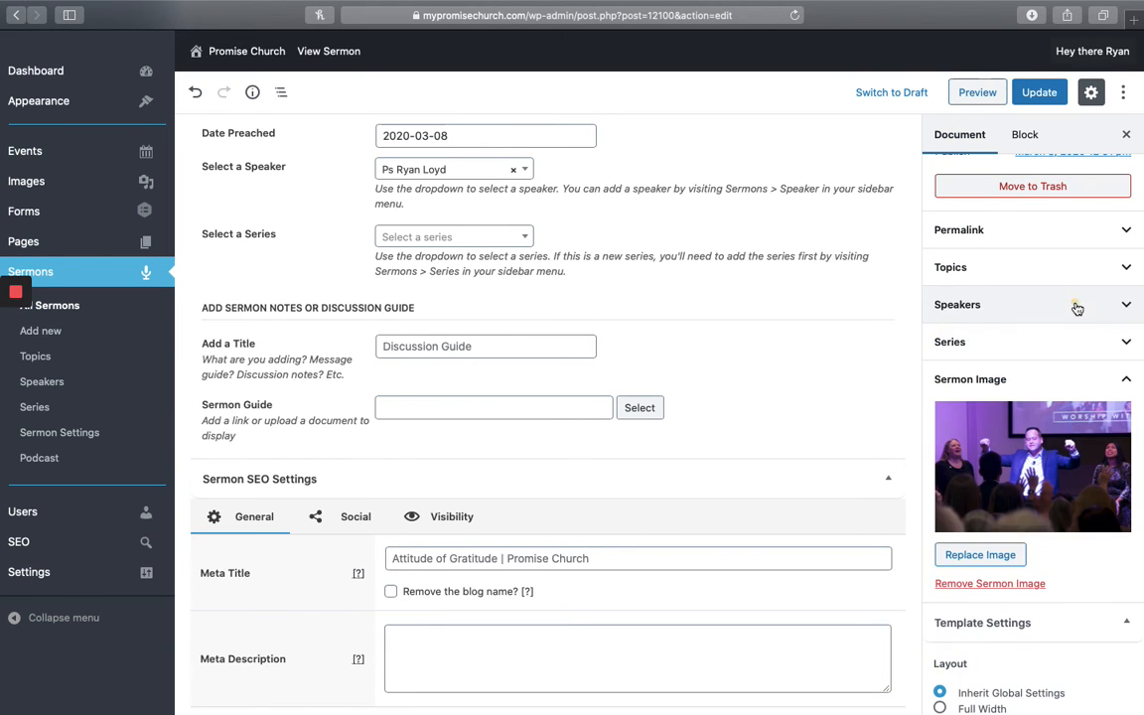
click(1067, 339)
click(1065, 338)
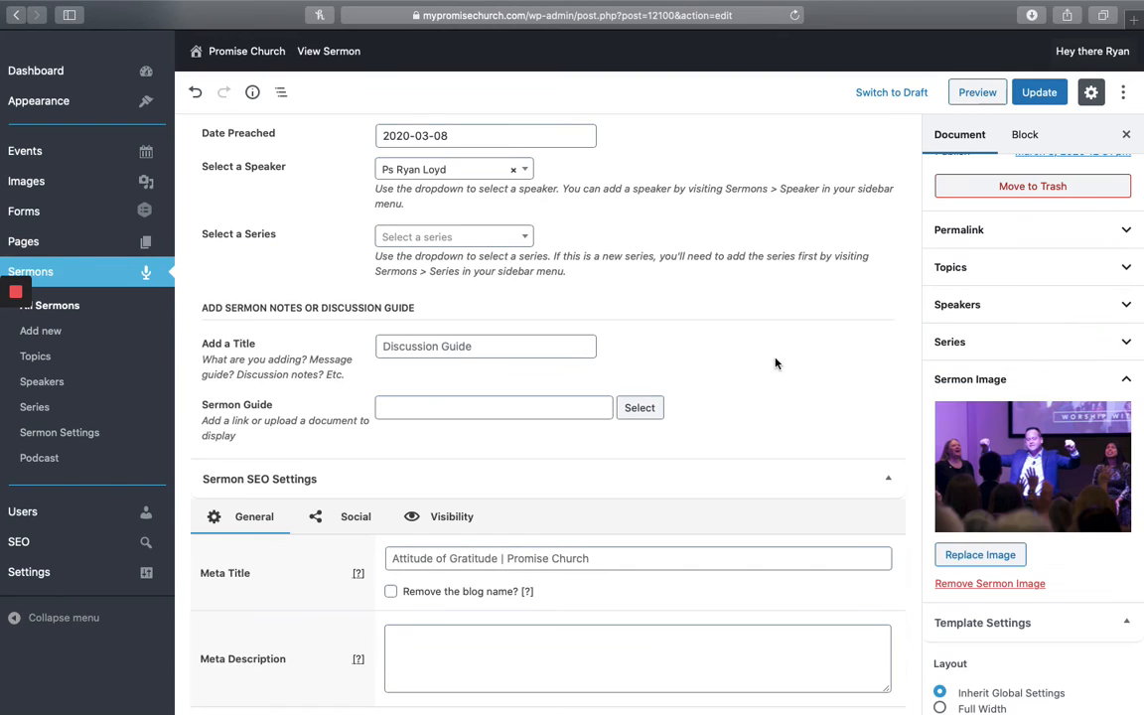
Open the sermon image in the media library to examine its attachment details, close it unchanged and return to the sermon's title
scroll(1033, 381, down, 2)
scroll(1033, 381, up, 1)
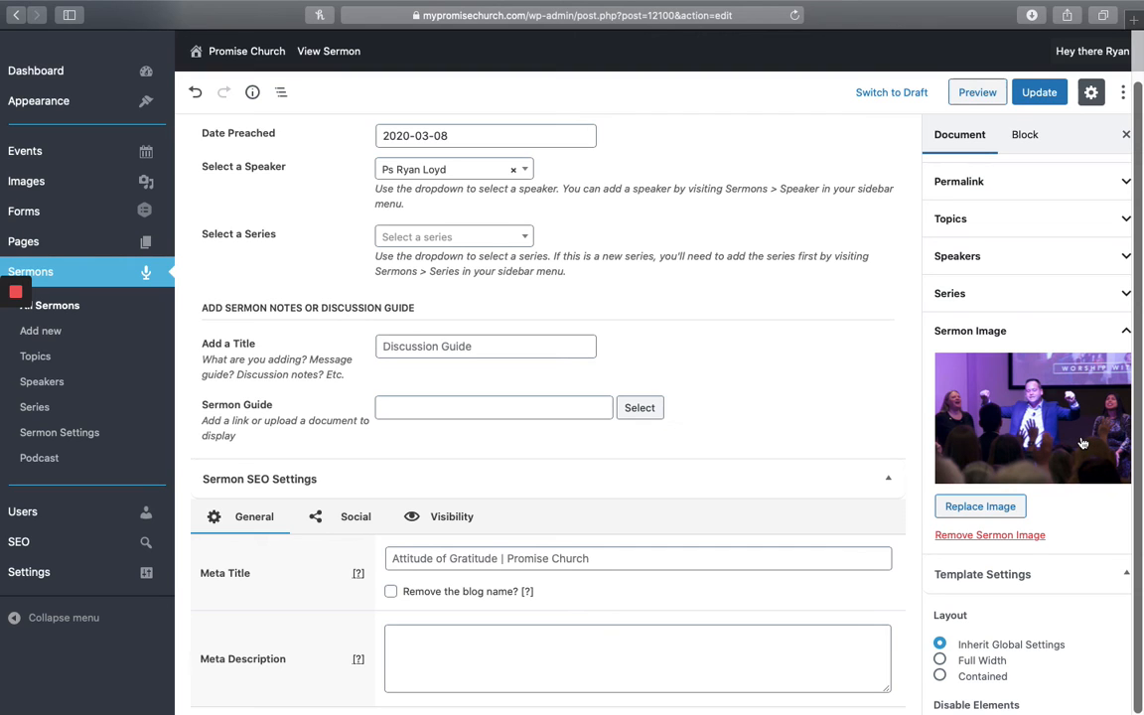
click(1057, 374)
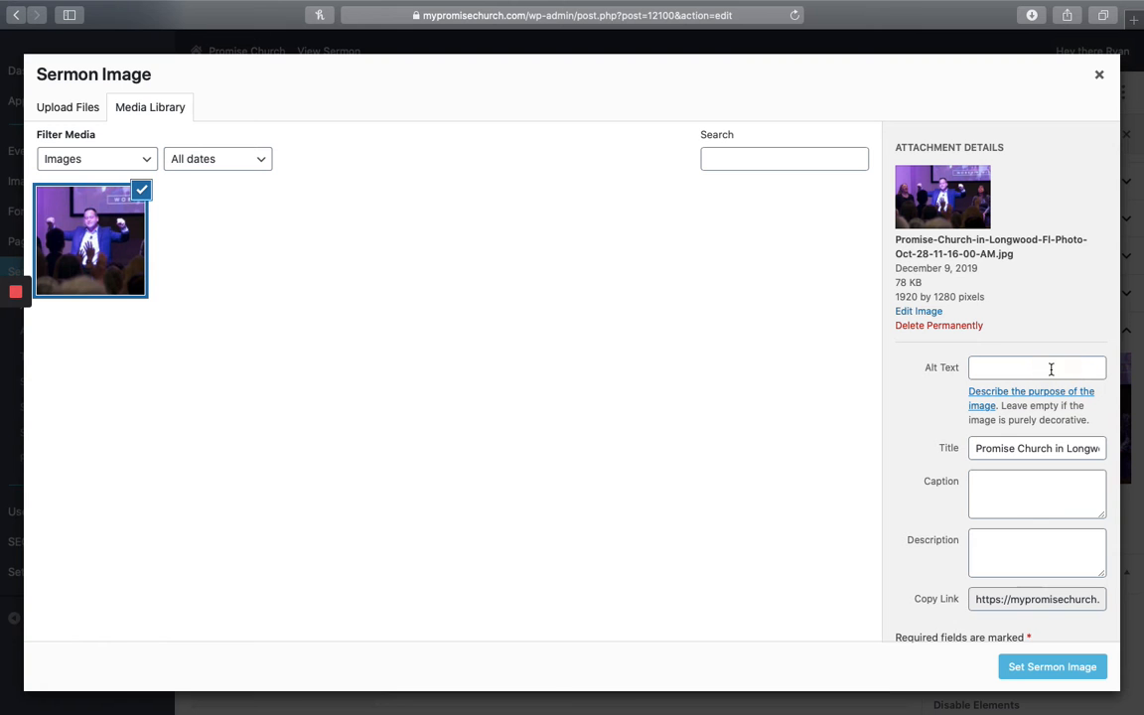
click(1099, 75)
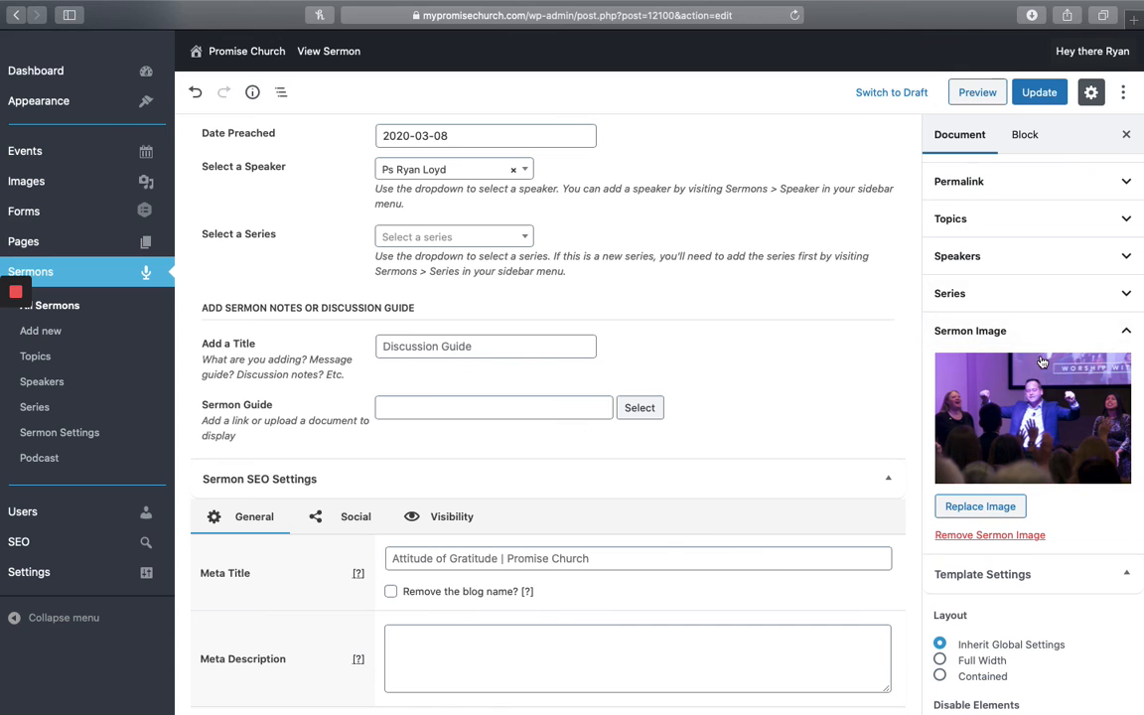
scroll(893, 298, up, 10)
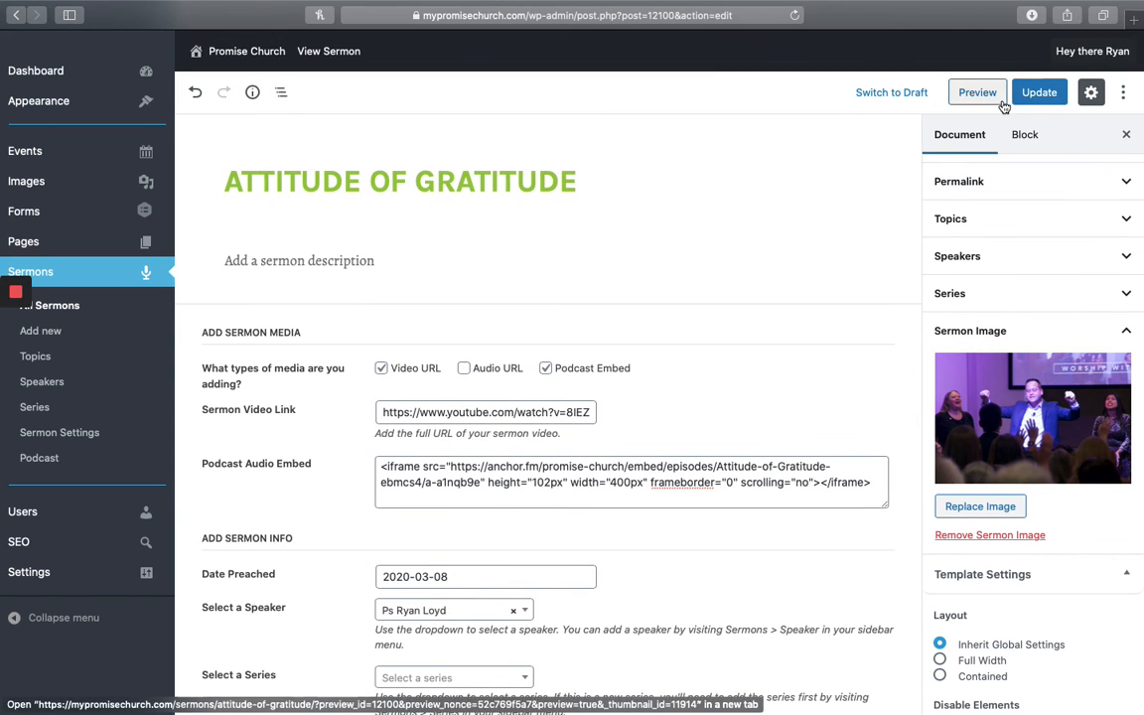
Preview the Attitude of Gratitude sermon page, switch its player to the podcast audio and return to the video
click(977, 93)
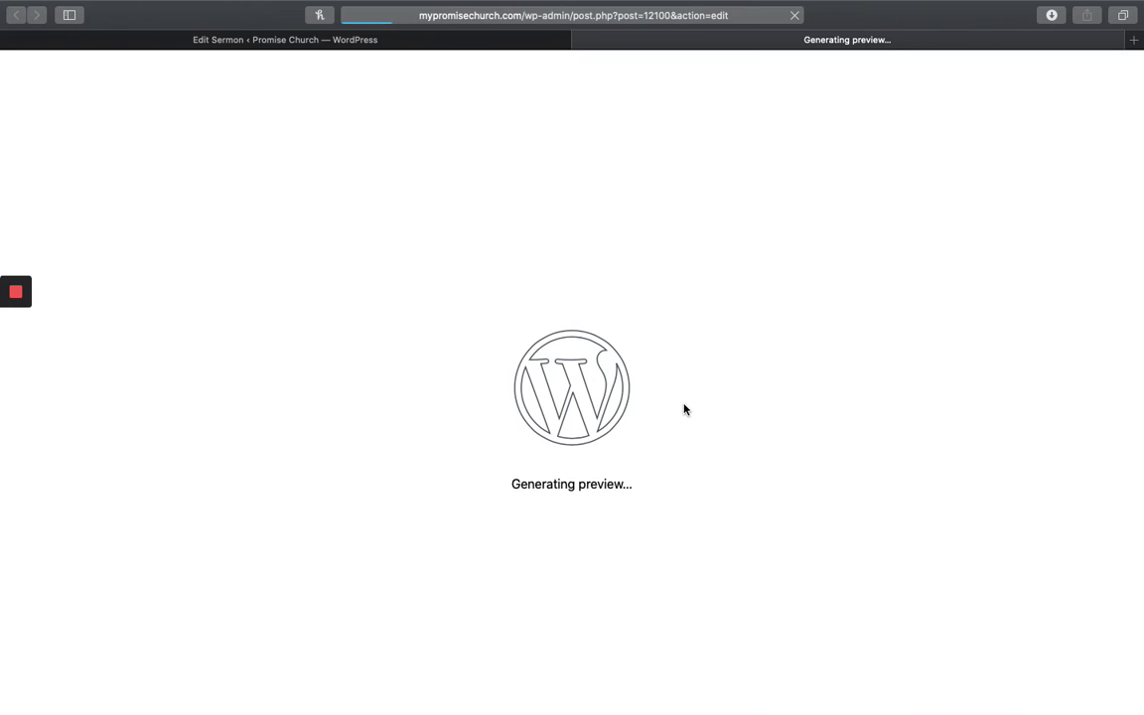
mouse_move(16, 328)
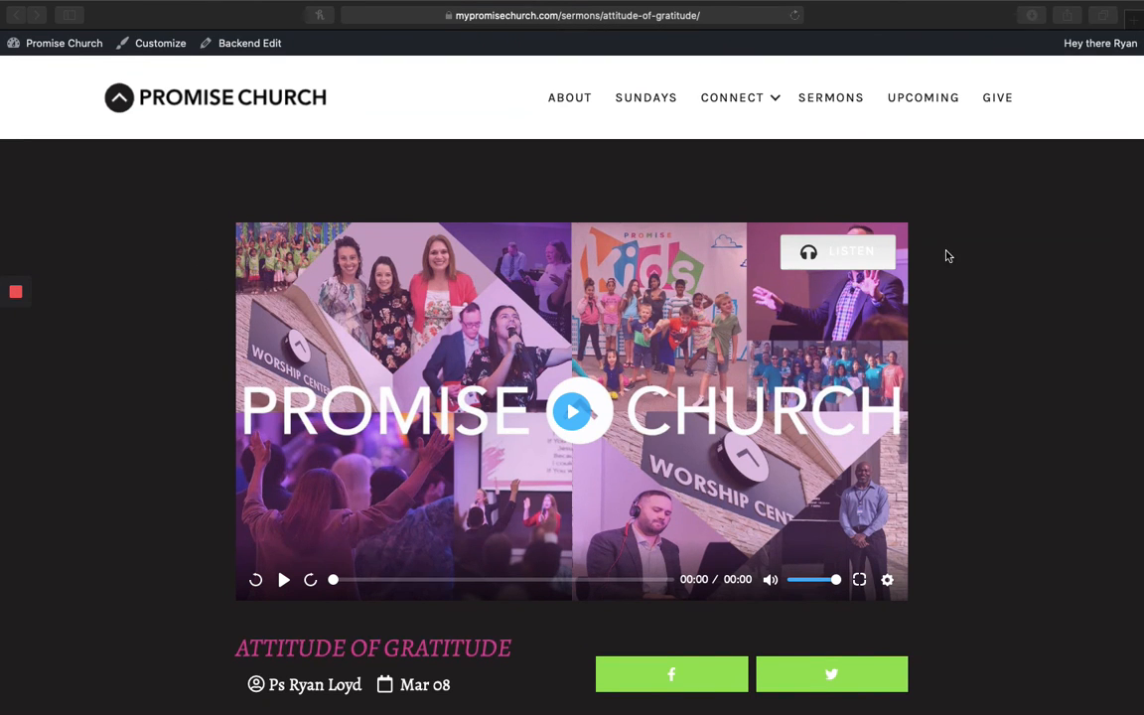
click(795, 16)
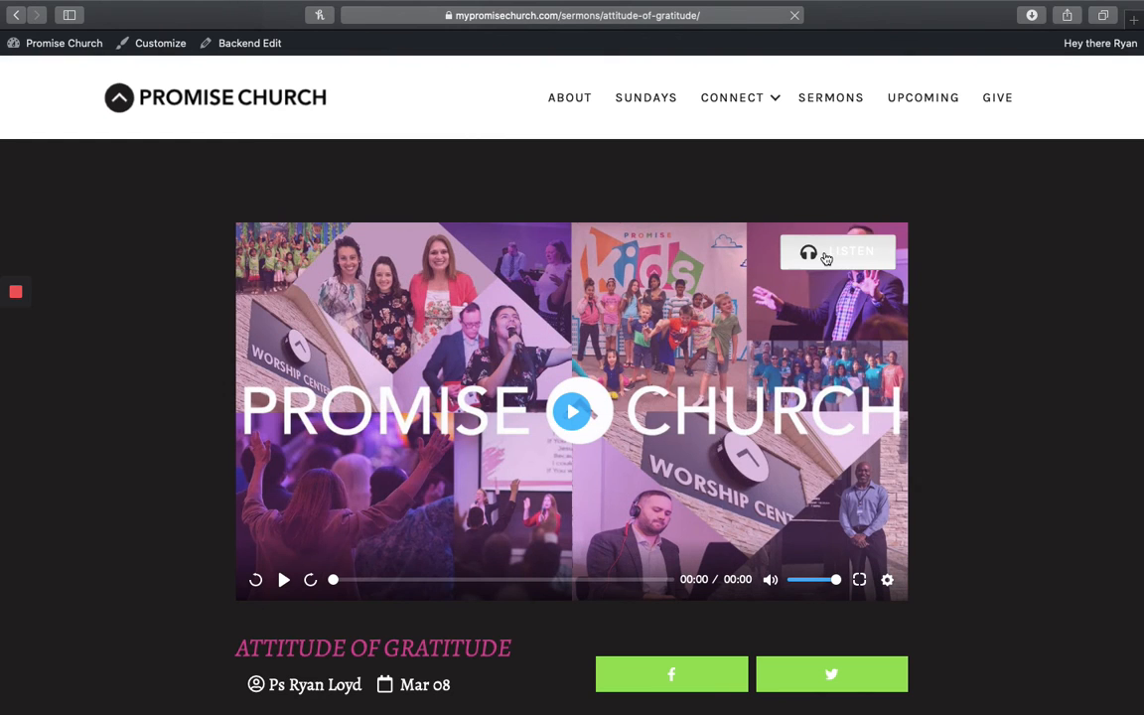
click(852, 258)
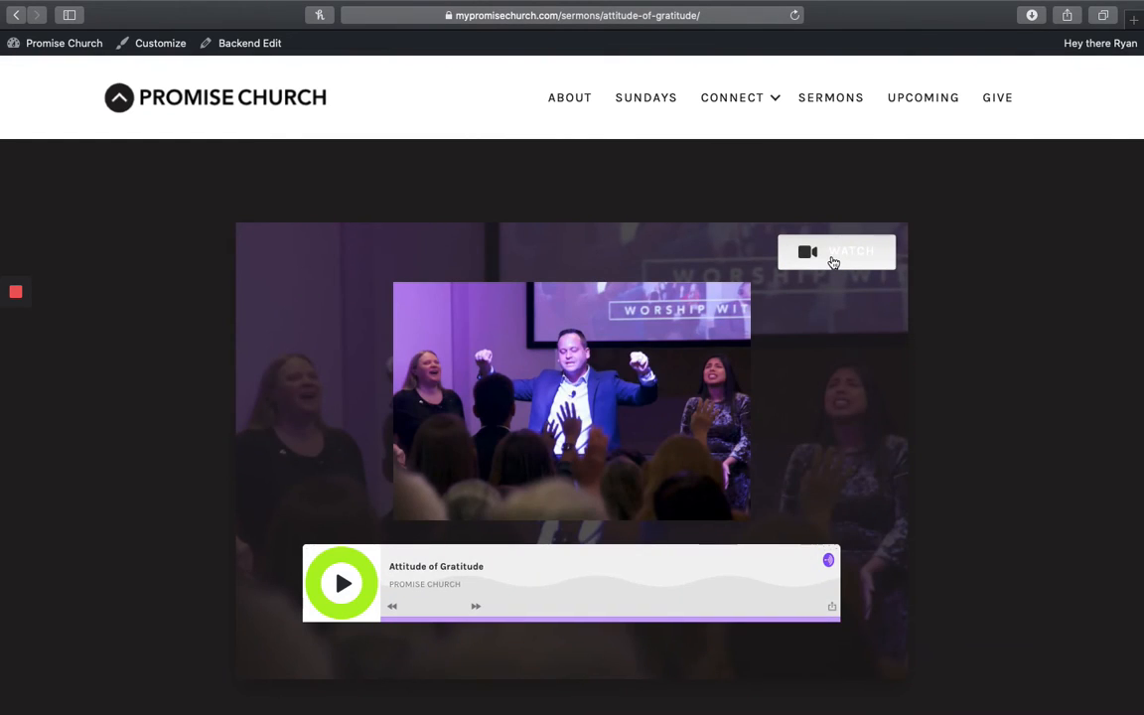
click(834, 262)
Compare the sermon page's listen and watch views again, ending on the video, and look over the sermon details and share links beneath it
scroll(996, 317, down, 1)
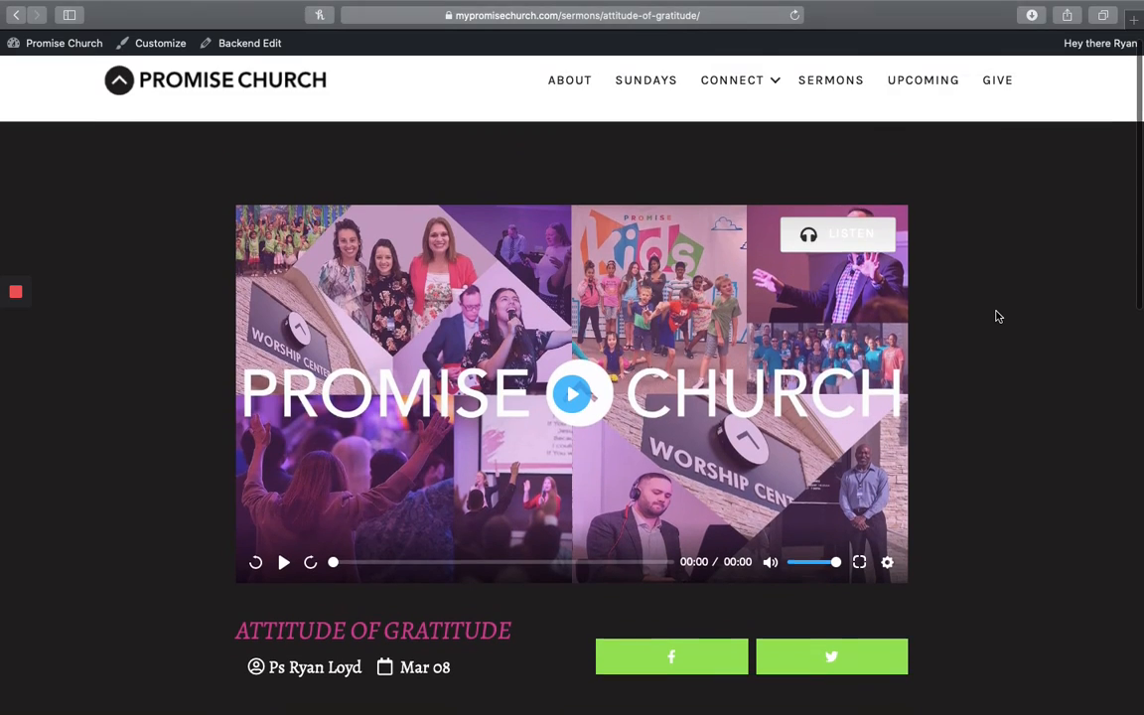
click(826, 225)
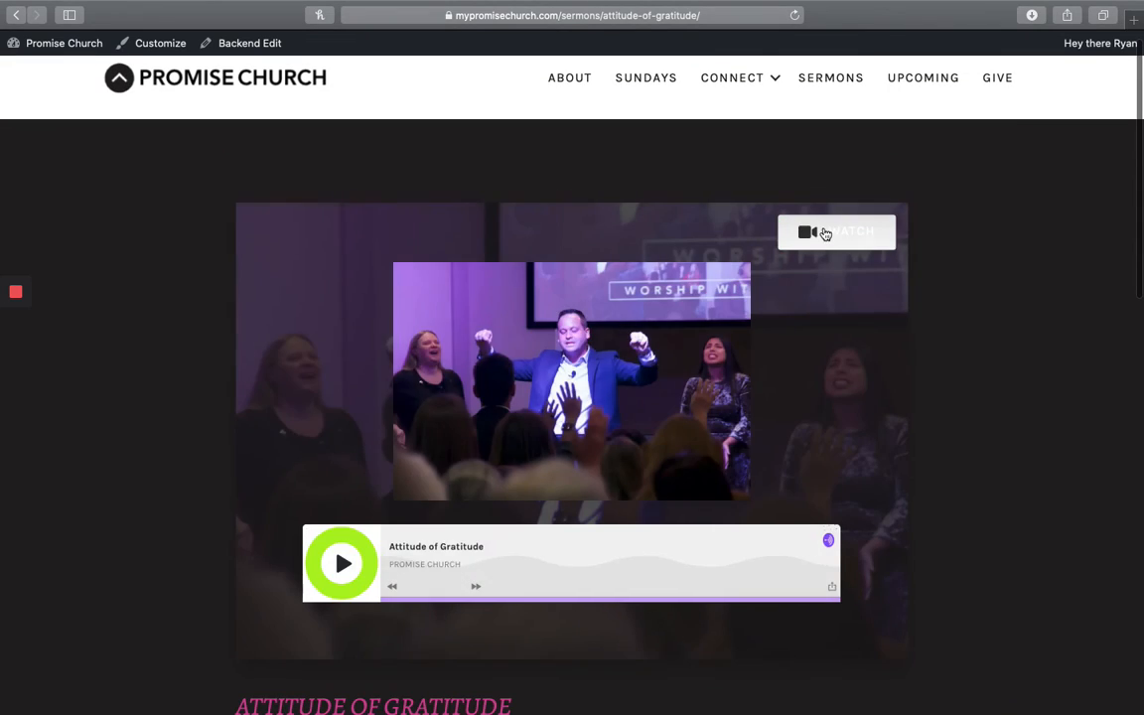
click(827, 234)
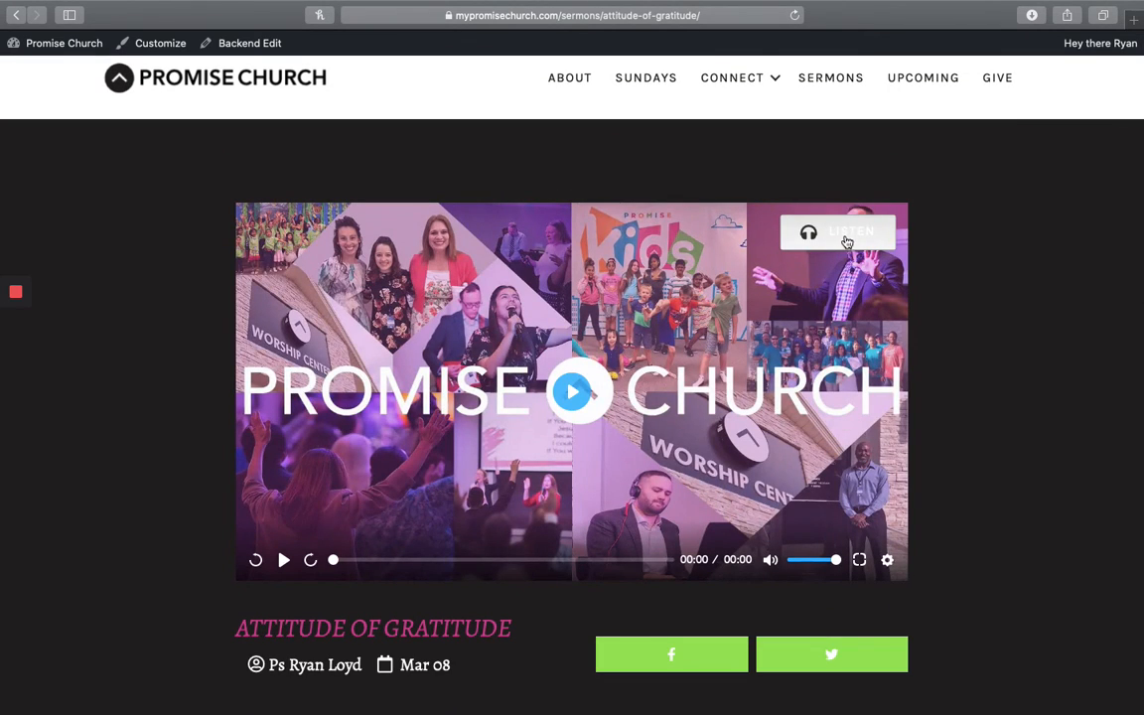
scroll(953, 317, down, 2)
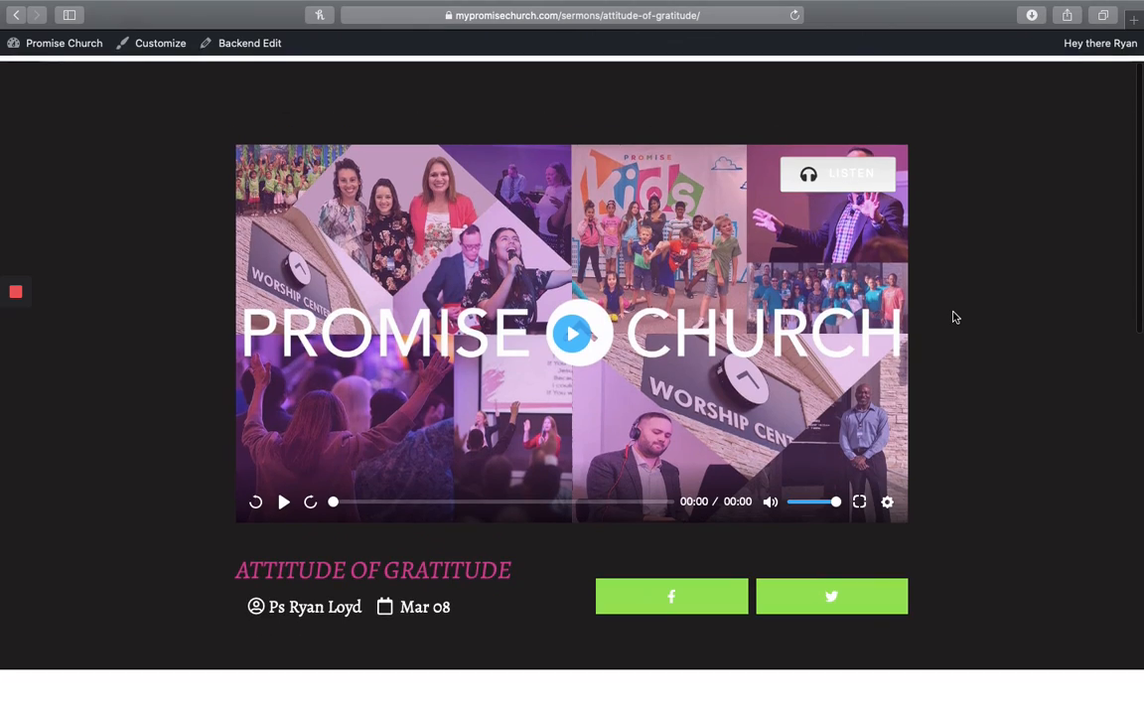
click(824, 179)
click(824, 179)
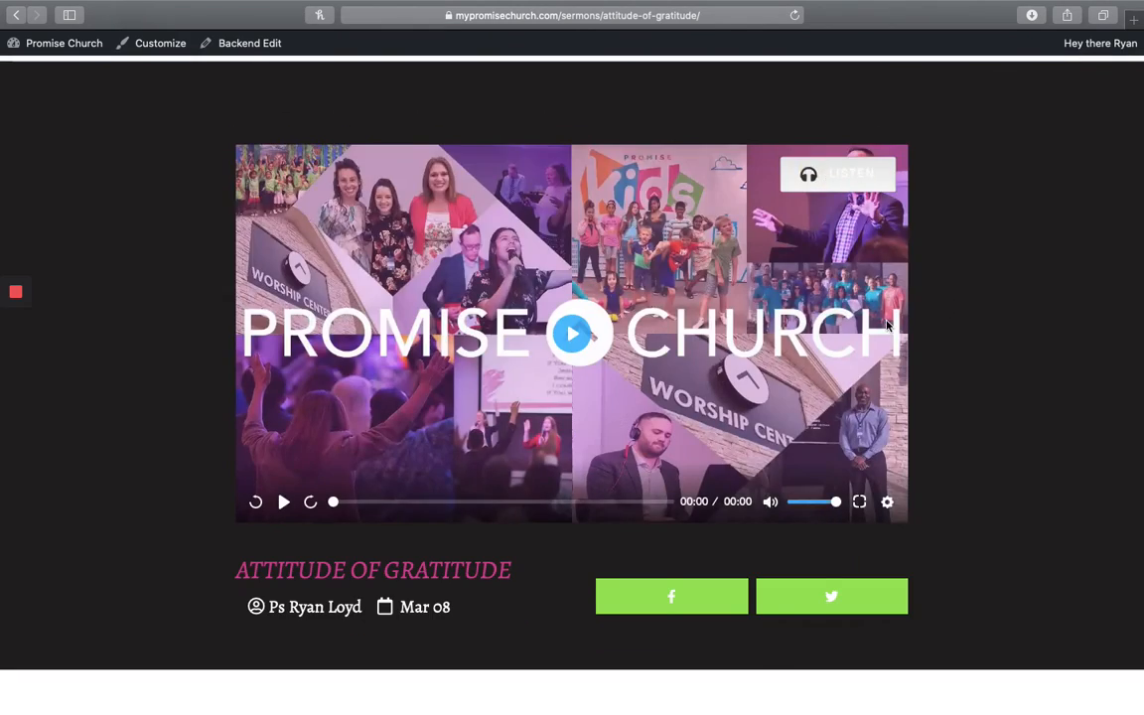
scroll(889, 326, down, 5)
scroll(889, 325, up, 5)
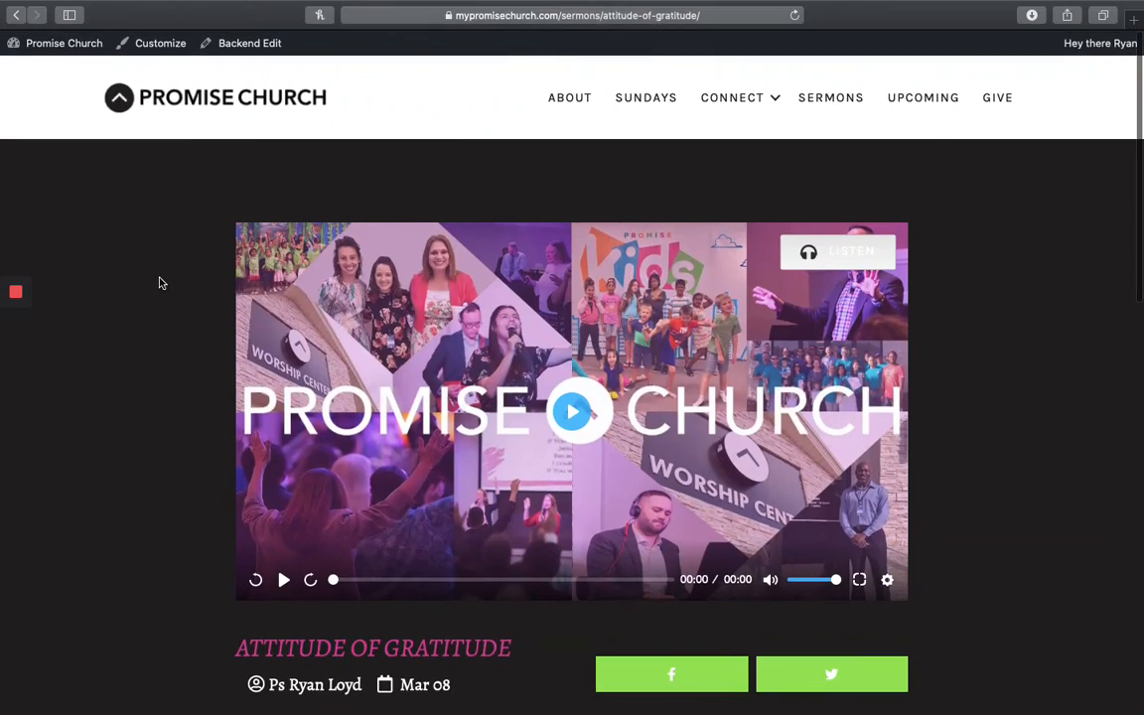
scroll(386, 246, down, 2)
scroll(827, 120, up, 2)
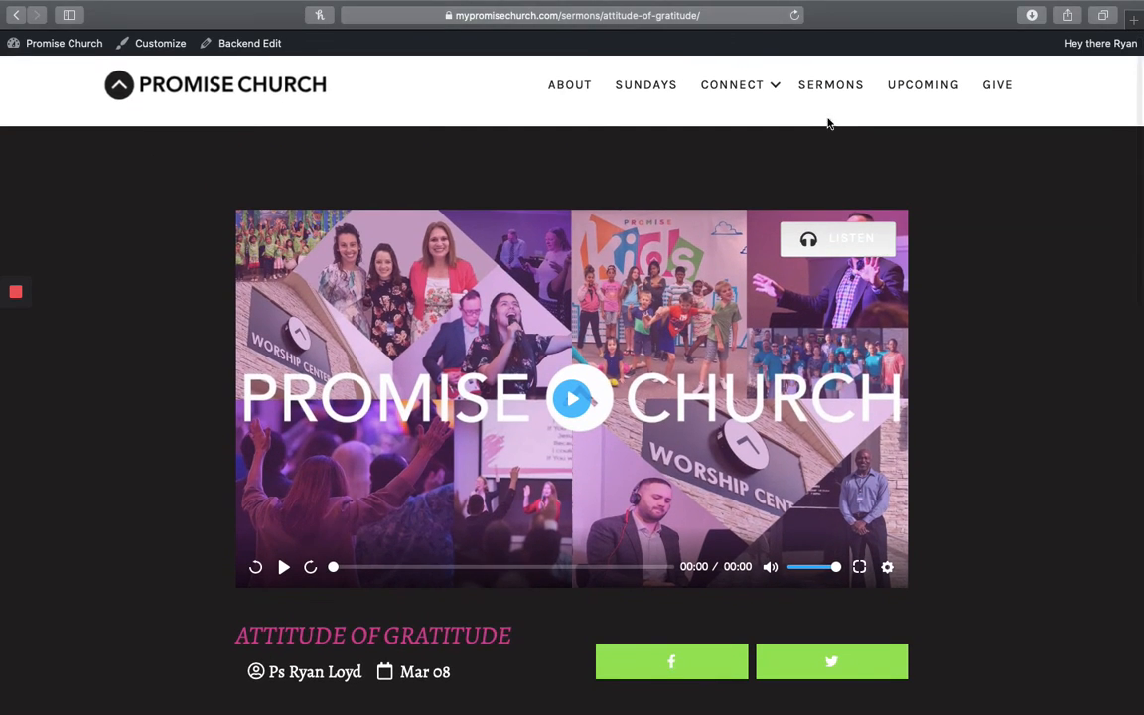
scroll(836, 135, up, 1)
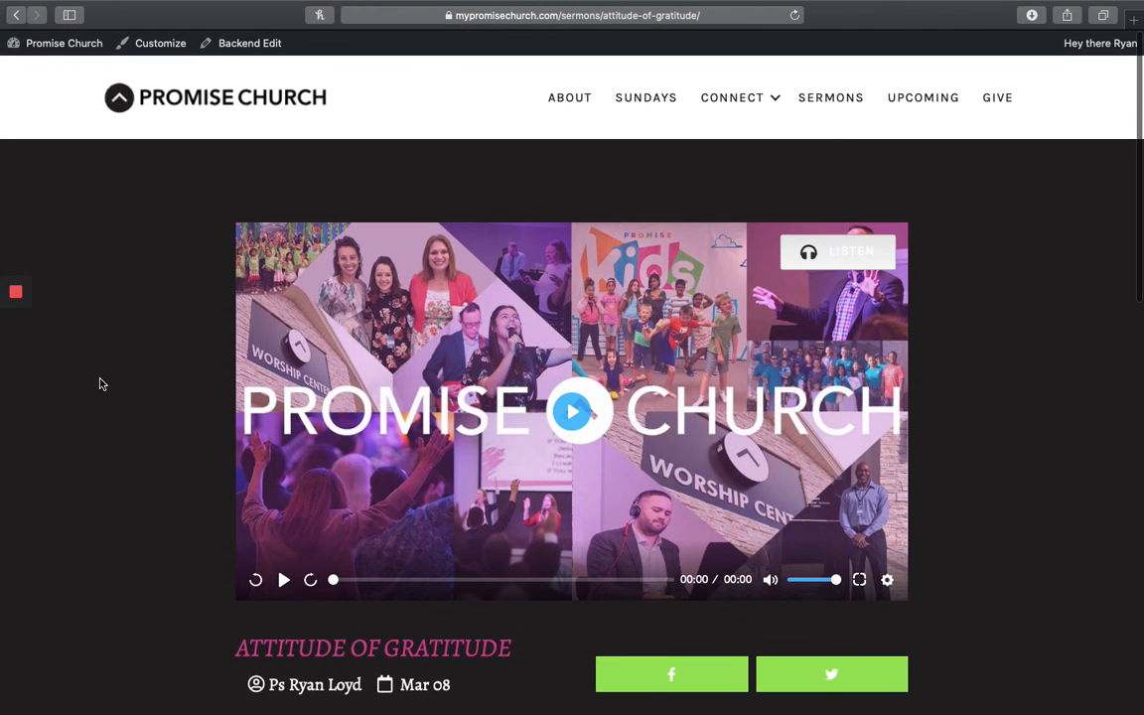